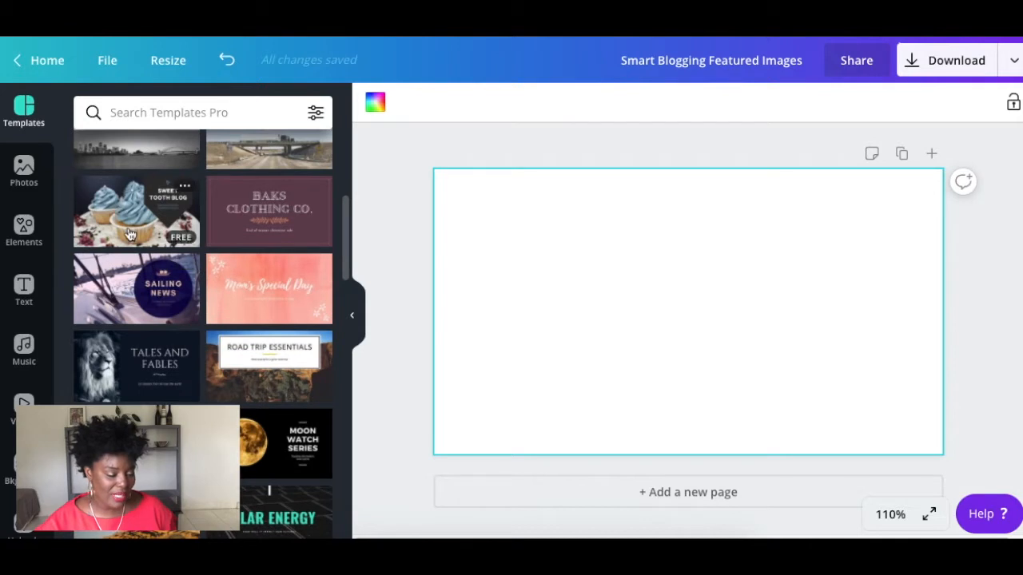
- Apply the Sweet Tooth Blog cupcake template to the blank page and ungroup its icon, heading and subtitle
left_click(566, 366)
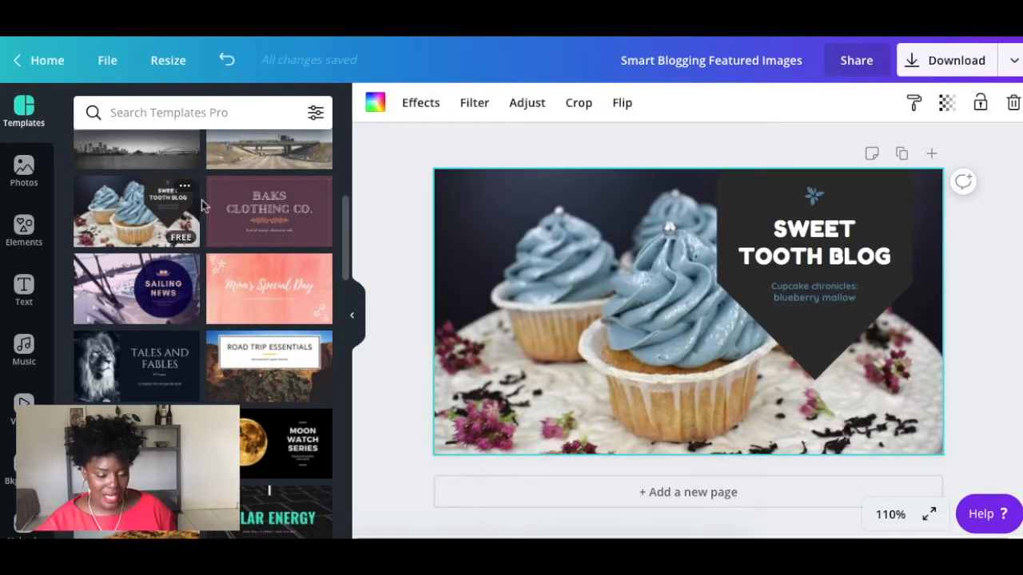
left_click(791, 234)
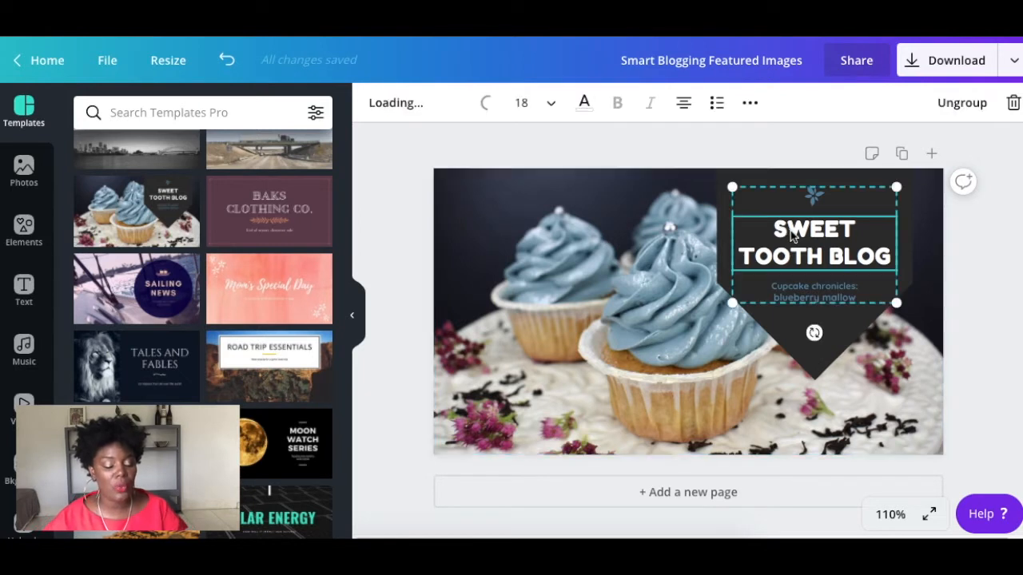
left_click(957, 106)
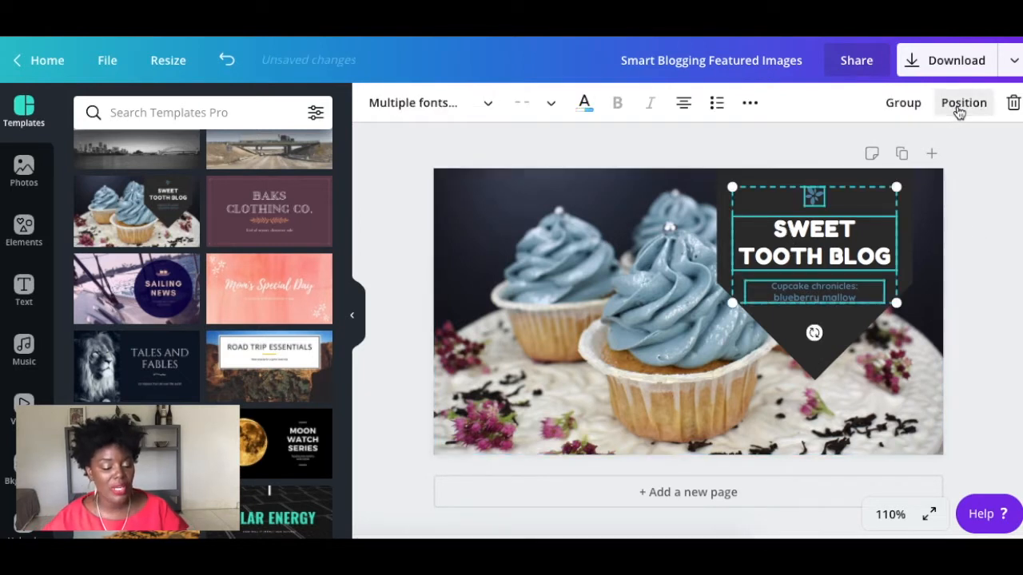
left_click(618, 204)
left_click(814, 202)
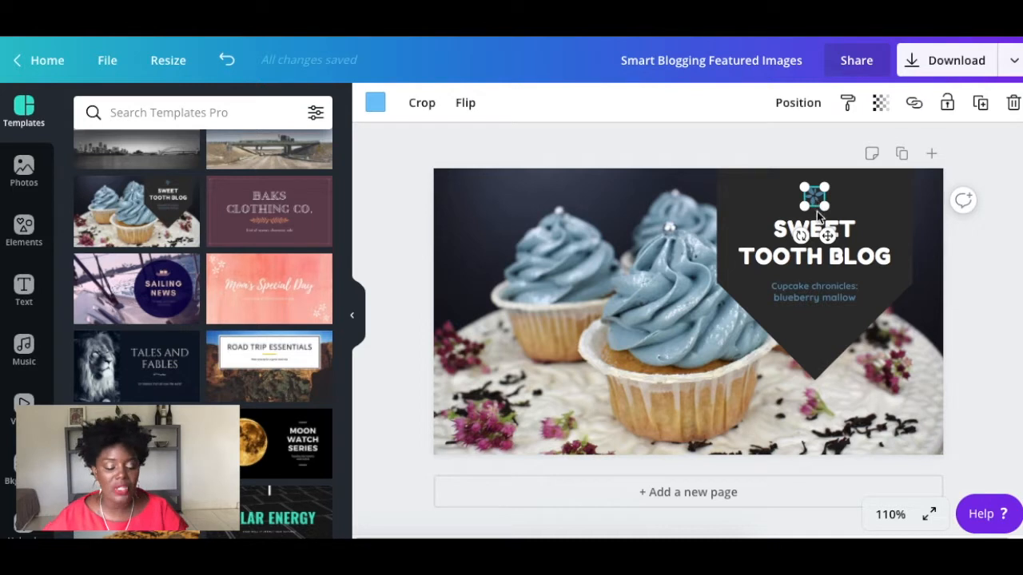
left_click(811, 286)
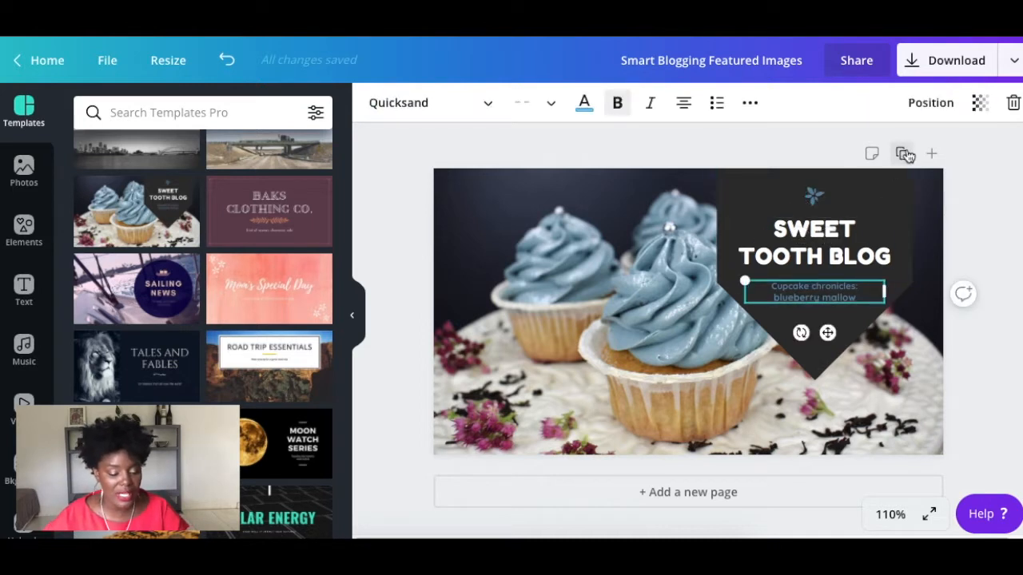
- Replace the banner heading with "HOMADE VEGAN" on two lines
double_click(813, 235)
type("H")
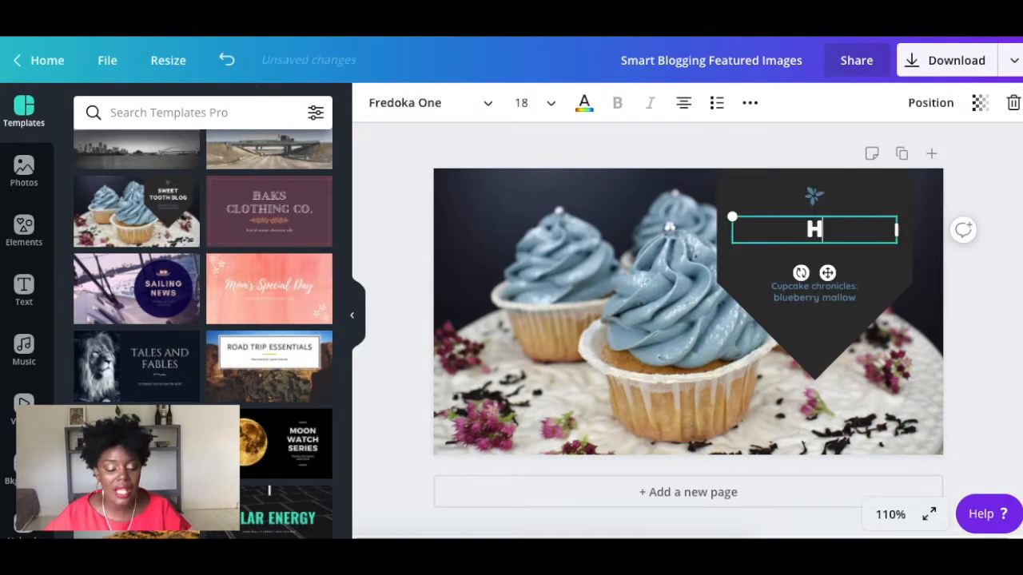
type("OMADE")
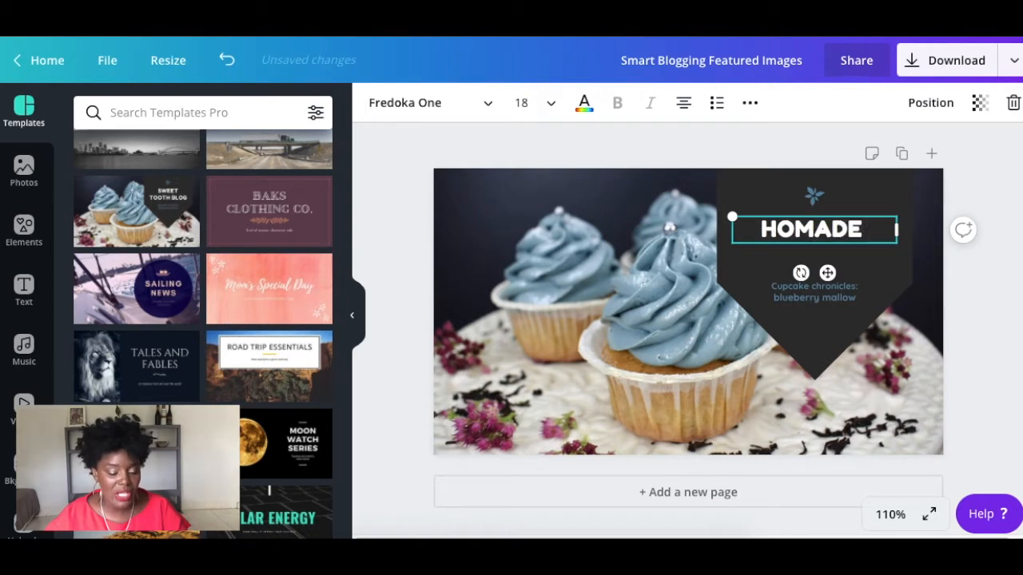
key("Return")
type("VEGAN")
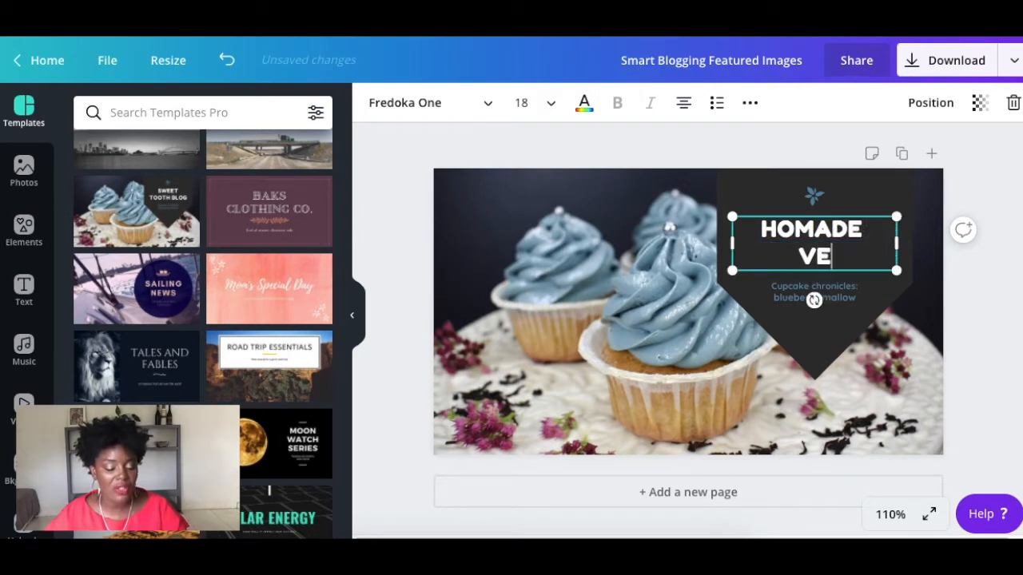
- Change the subtitle below the heading to "Cupcake Topping"
double_click(813, 291)
key("BackSpace")
key("BackSpace")
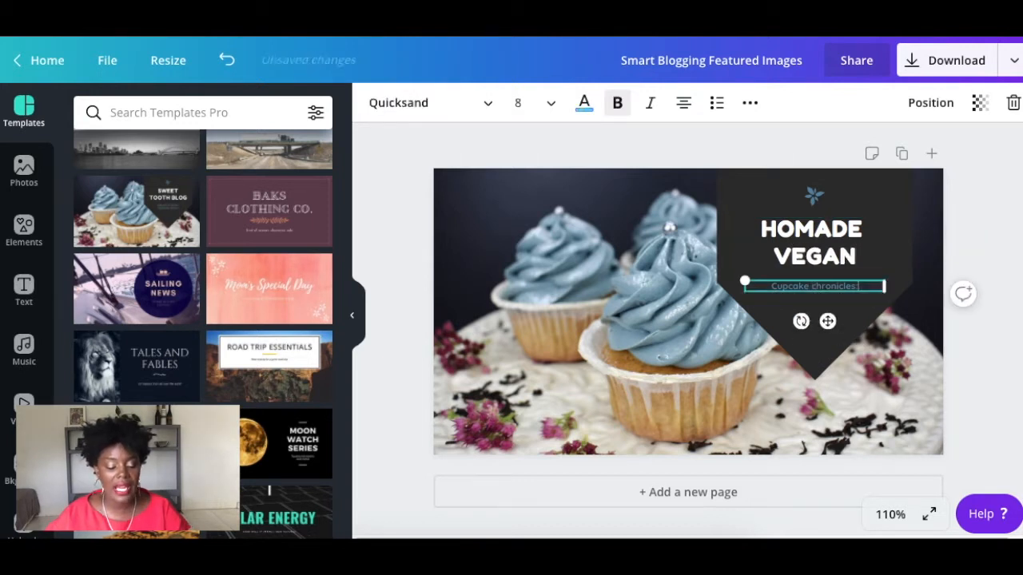
key("BackSpace")
key("BackSpace")
key("BackSpace")
key("BackSpace")
type("Topping")
- Set the subtitle's font size to 28 and widen its text box so that each word fits on its own line
left_click(551, 103)
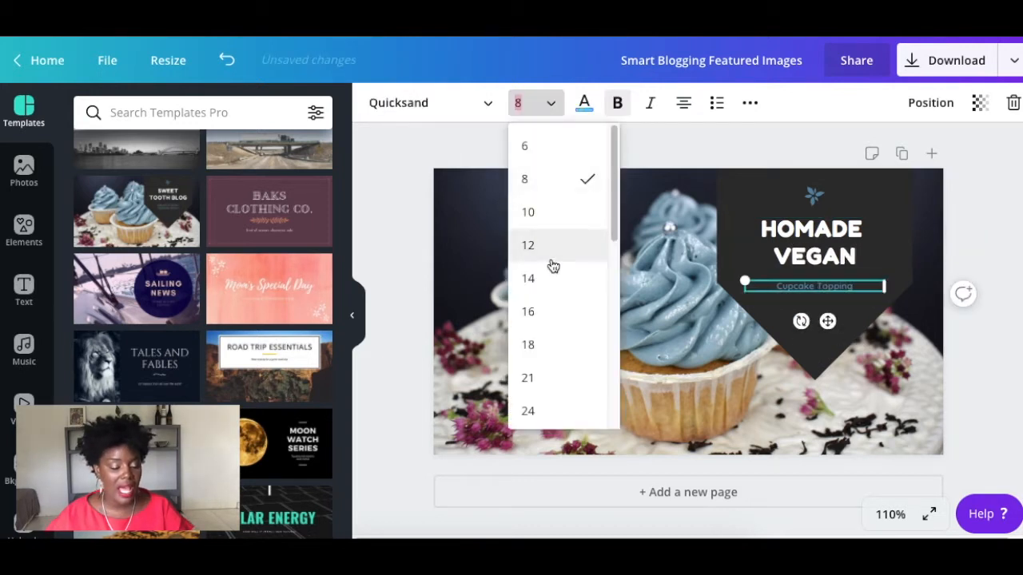
scroll(555, 288, "down", 1)
left_click(527, 391)
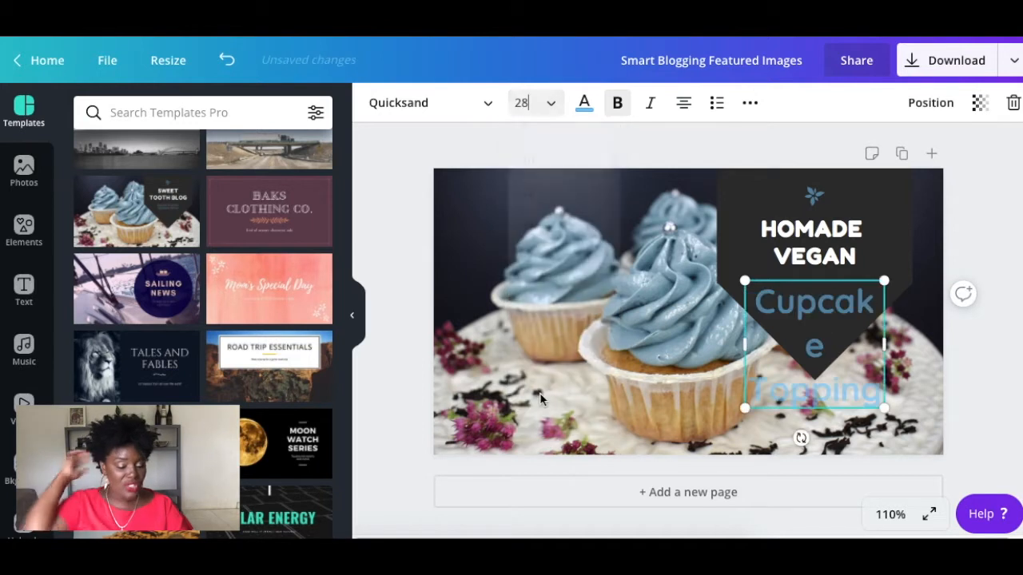
key("ctrl+a")
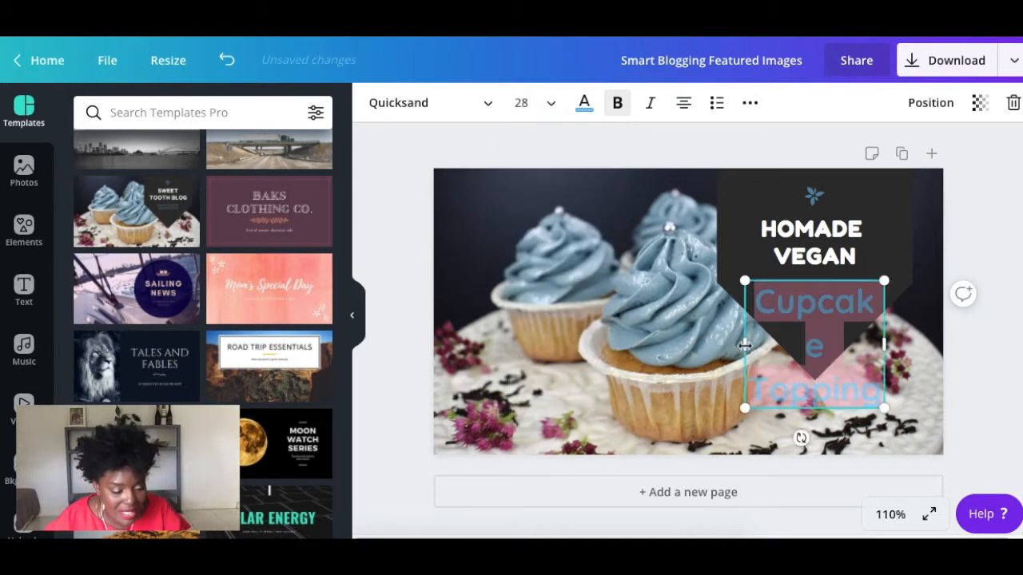
left_click_drag(744, 345, 640, 345)
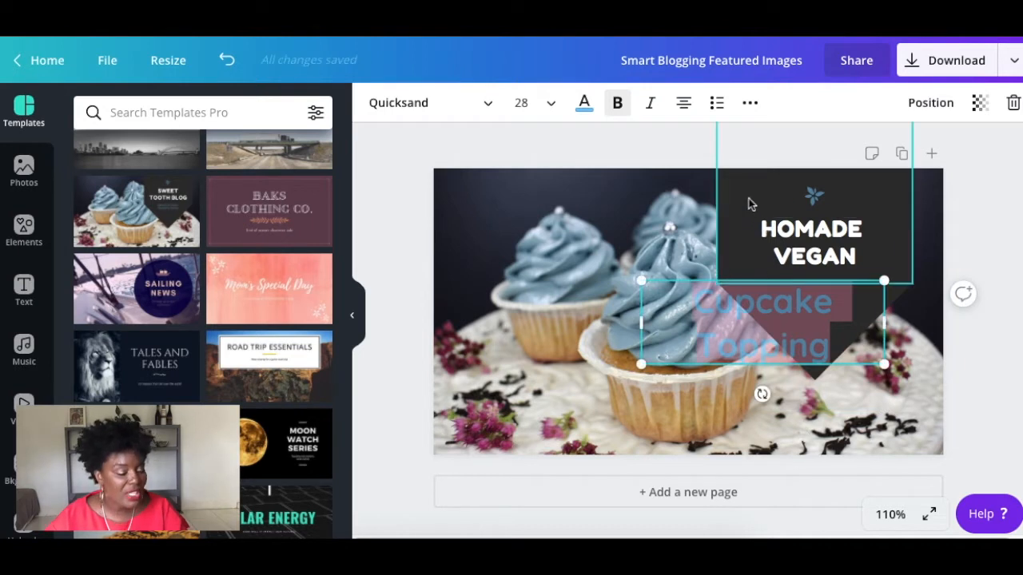
left_click(748, 198)
- Give the subtitle the handwriting font Bloom Skirt and scale it down to size 20 on one line within the dark banner
left_click(739, 306)
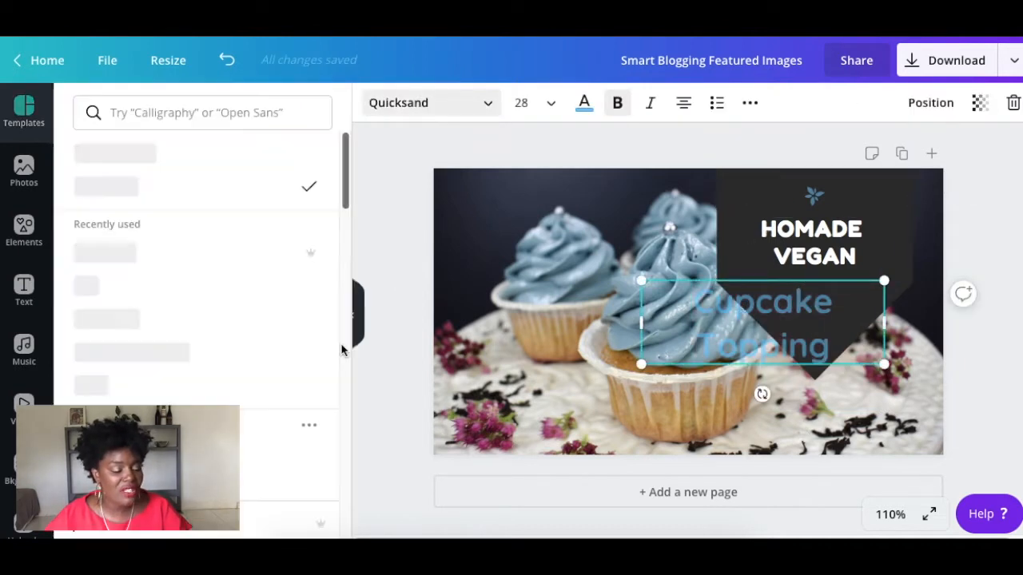
left_click(178, 112)
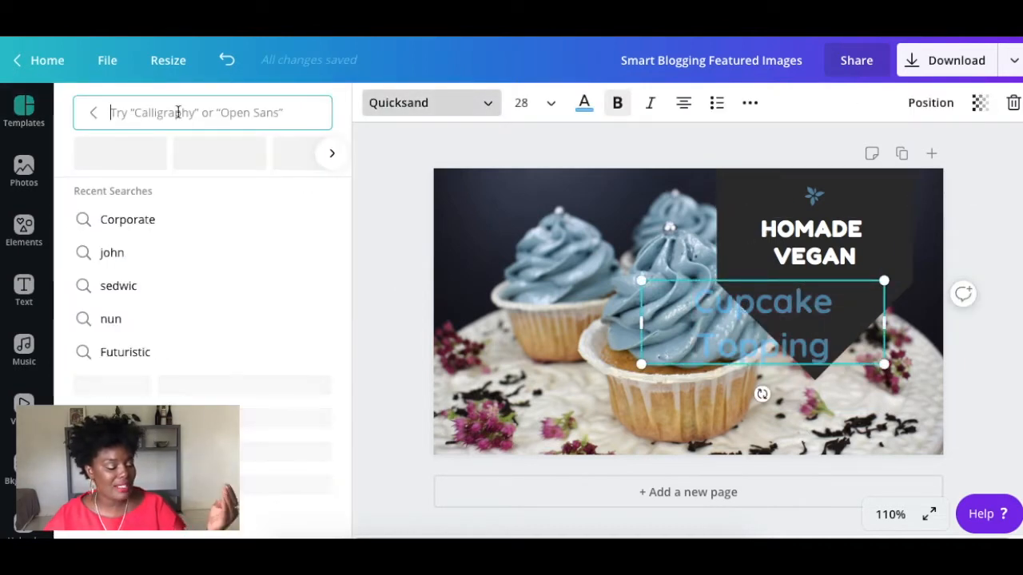
left_click(117, 154)
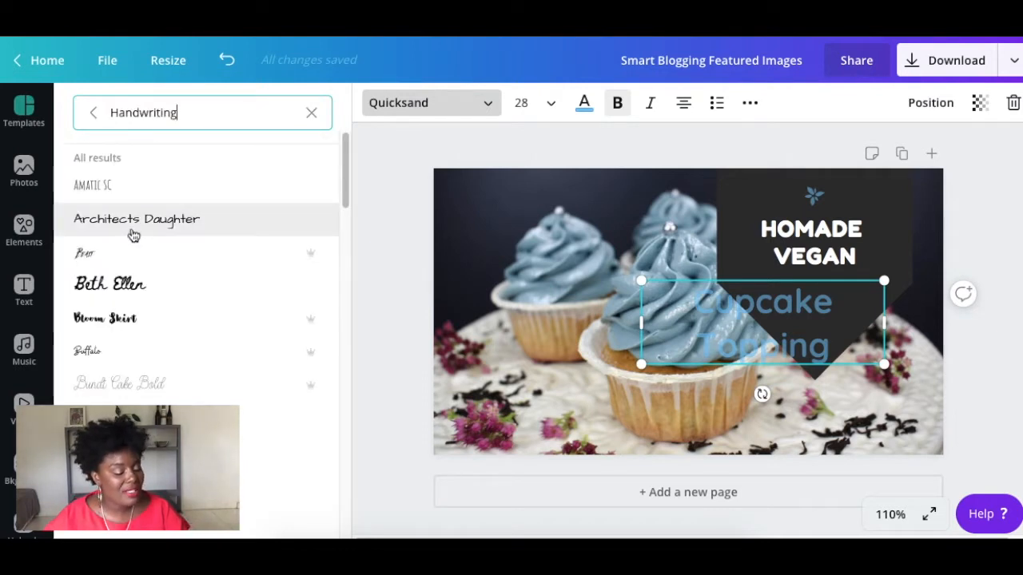
left_click(111, 286)
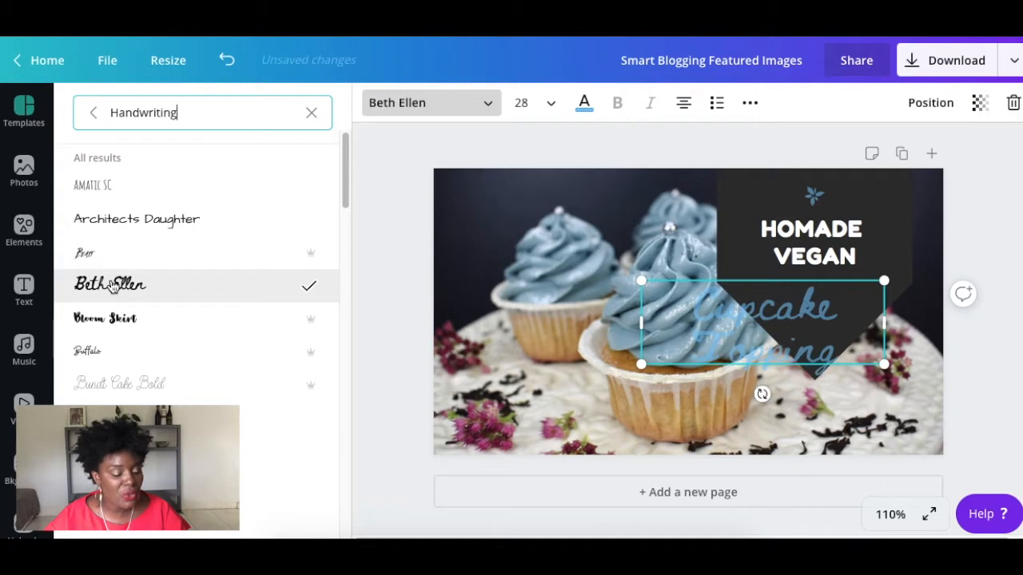
left_click(107, 326)
left_click_drag(884, 281, 846, 289)
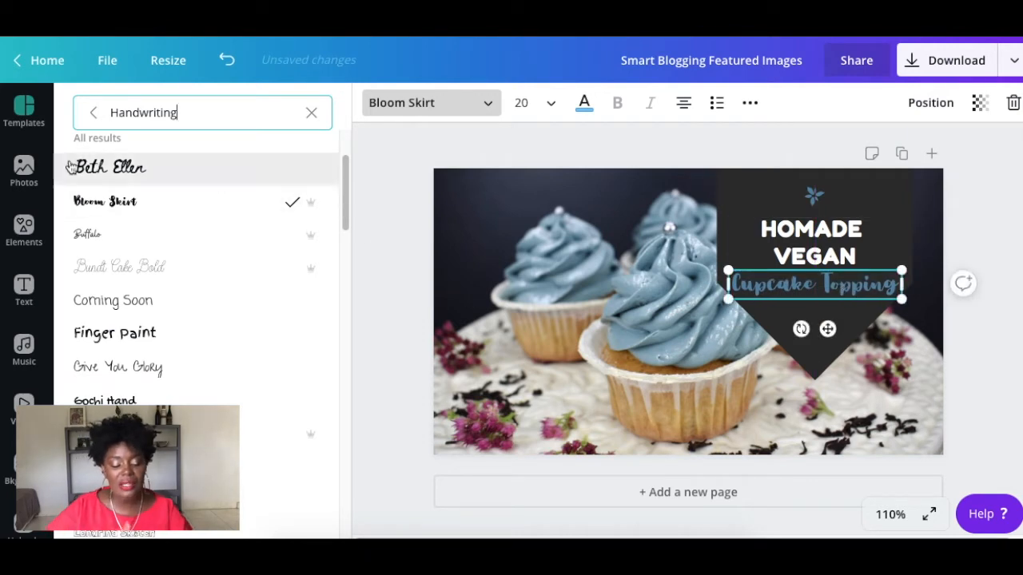
- Search the photo library for "cupcakes" and filter the results to free images in pink
left_click(25, 165)
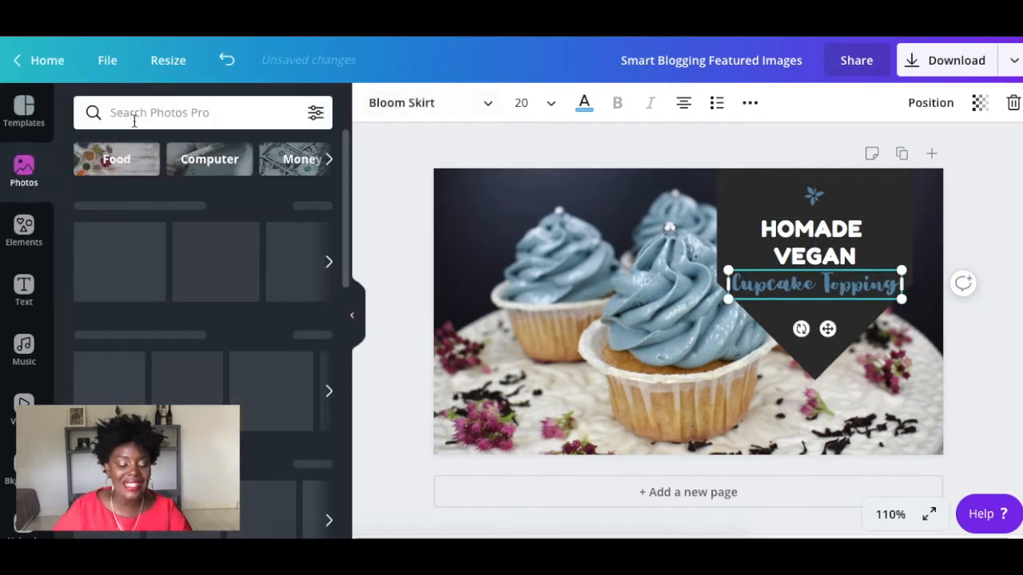
left_click(135, 112)
left_click(135, 186)
left_click(315, 112)
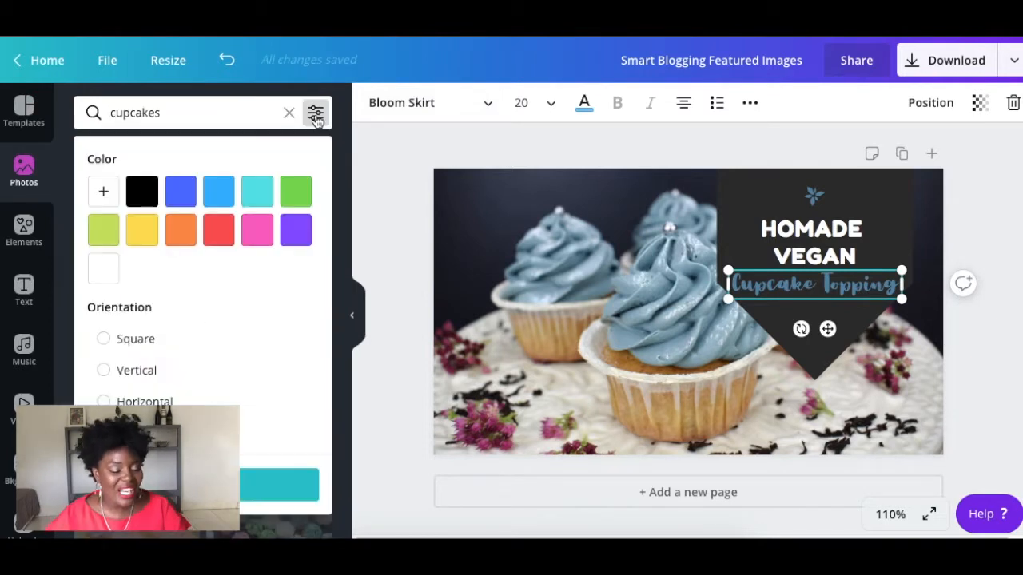
scroll(208, 314, "down", 2)
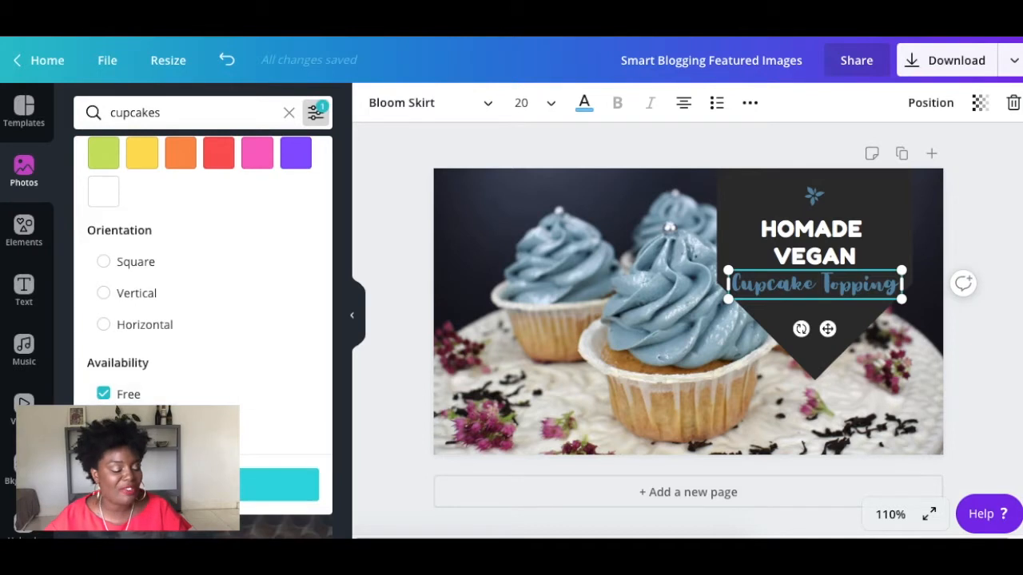
scroll(190, 258, "up", 1)
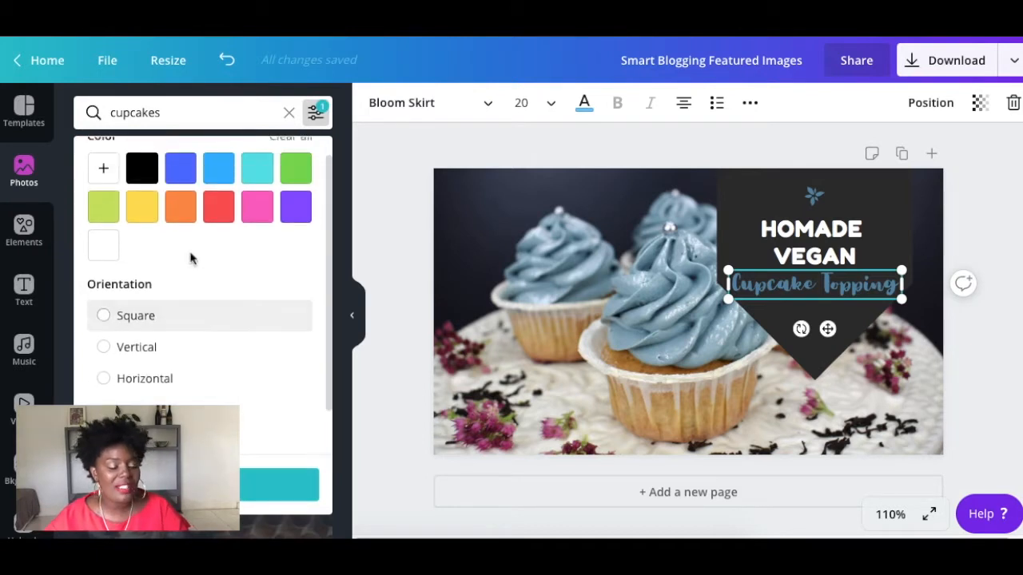
left_click(259, 216)
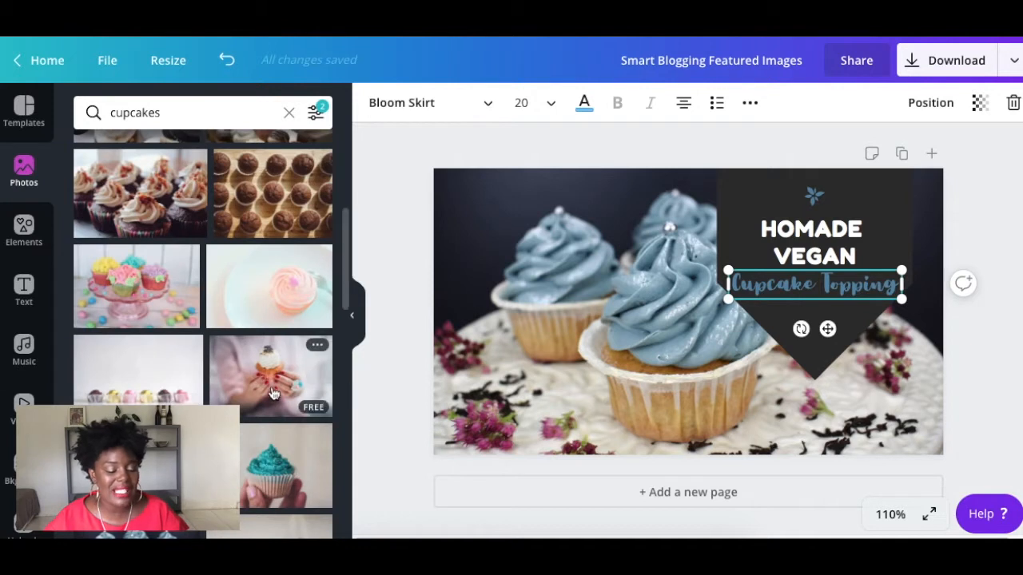
- Replace the background with the photo of hands holding a cupcake, enlarging and repositioning it so the cupcake clears the dark banner
left_click_drag(267, 377, 401, 290)
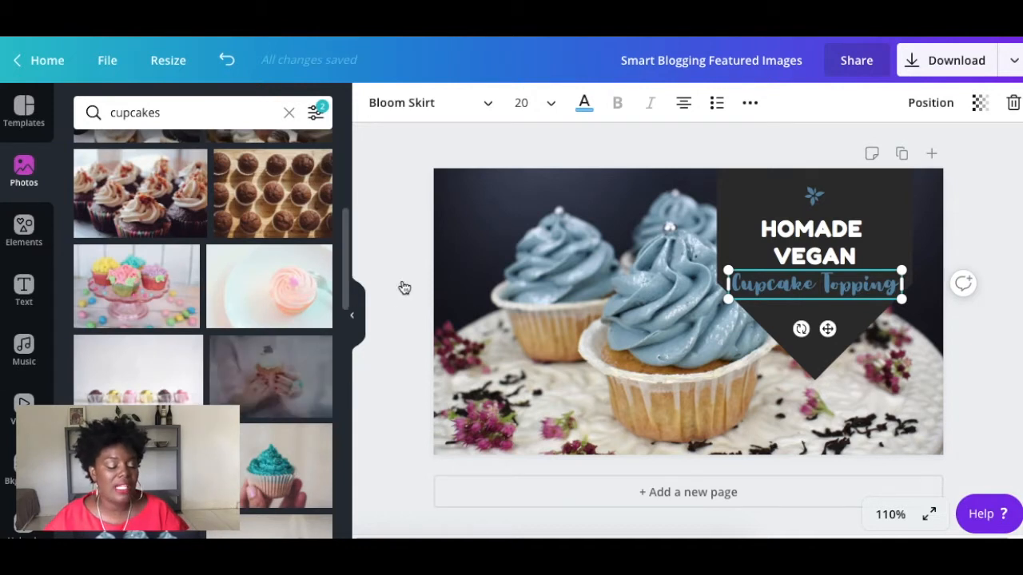
left_click_drag(465, 260, 441, 190)
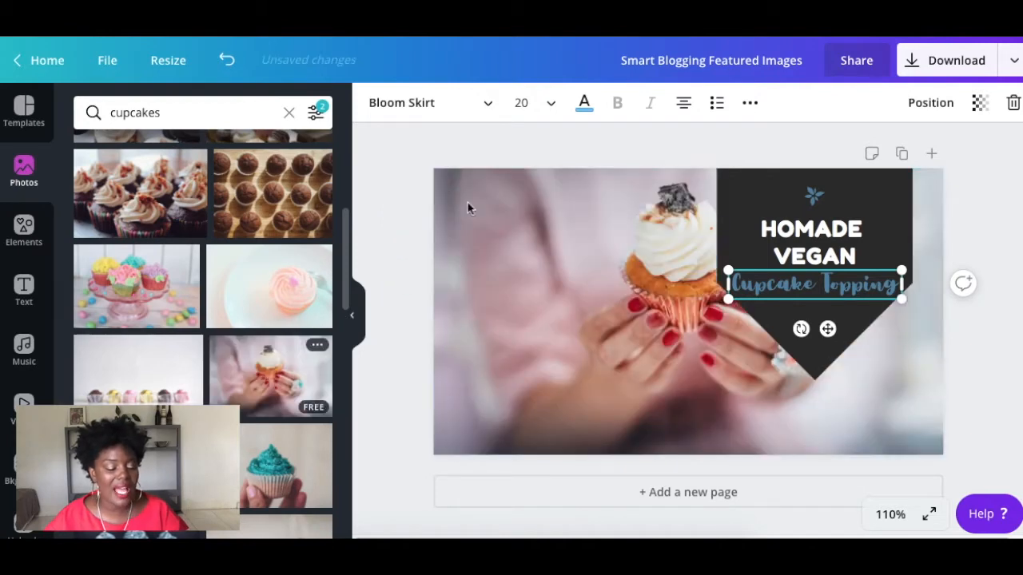
double_click(571, 351)
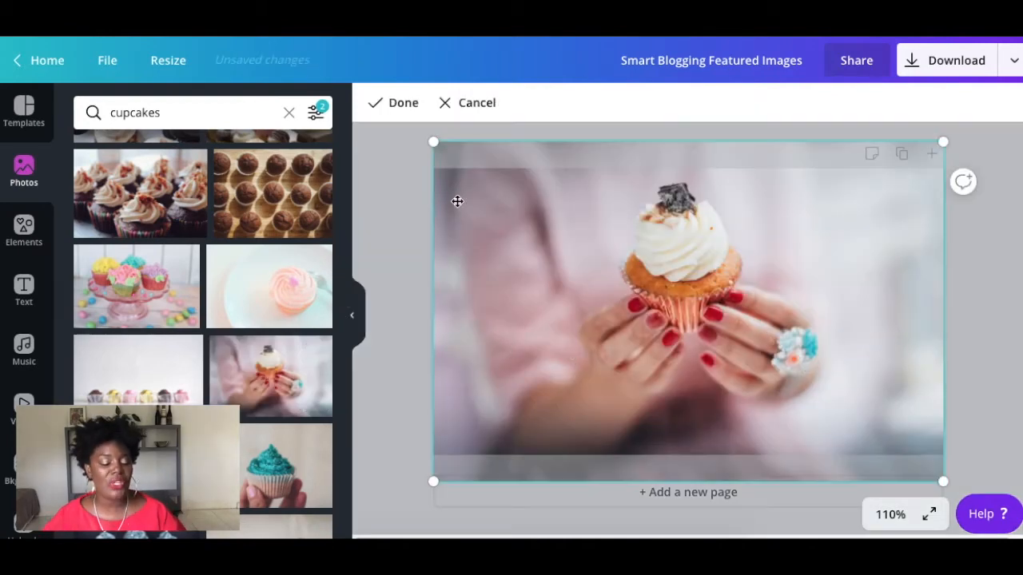
left_click_drag(433, 145, 286, 115)
left_click_drag(582, 265, 511, 336)
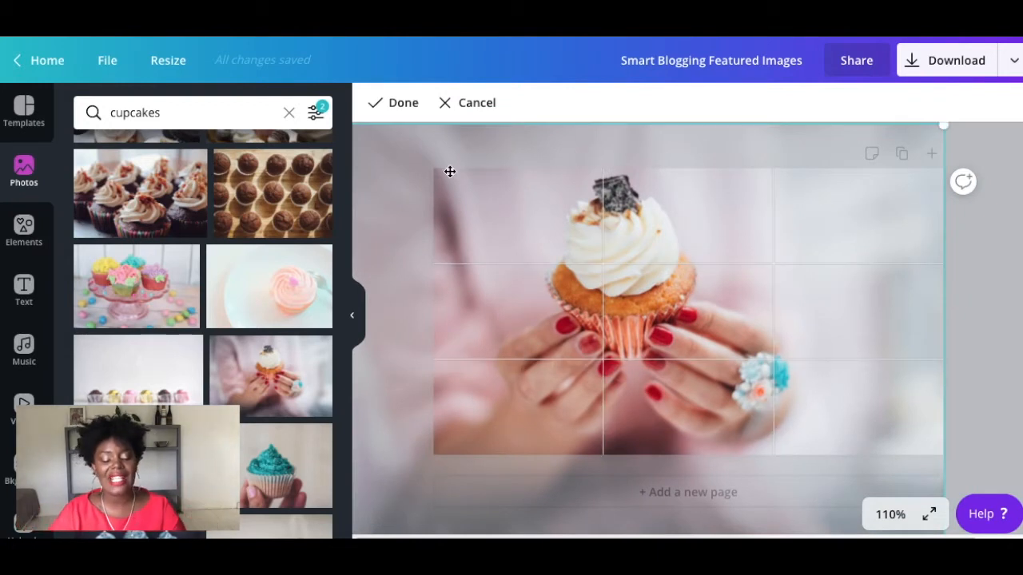
left_click(399, 104)
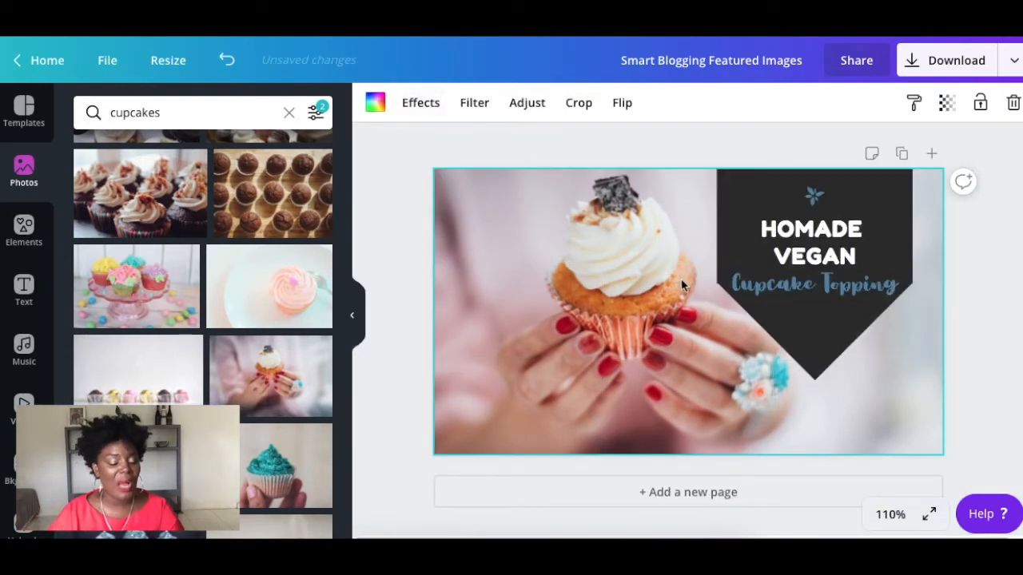
- Adjust the background photo to brightness 5, saturation 28 and blur -17
left_click(527, 103)
mouse_move(216, 142)
left_mouse_down()
mouse_move(229, 145)
mouse_move(221, 144)
left_mouse_up()
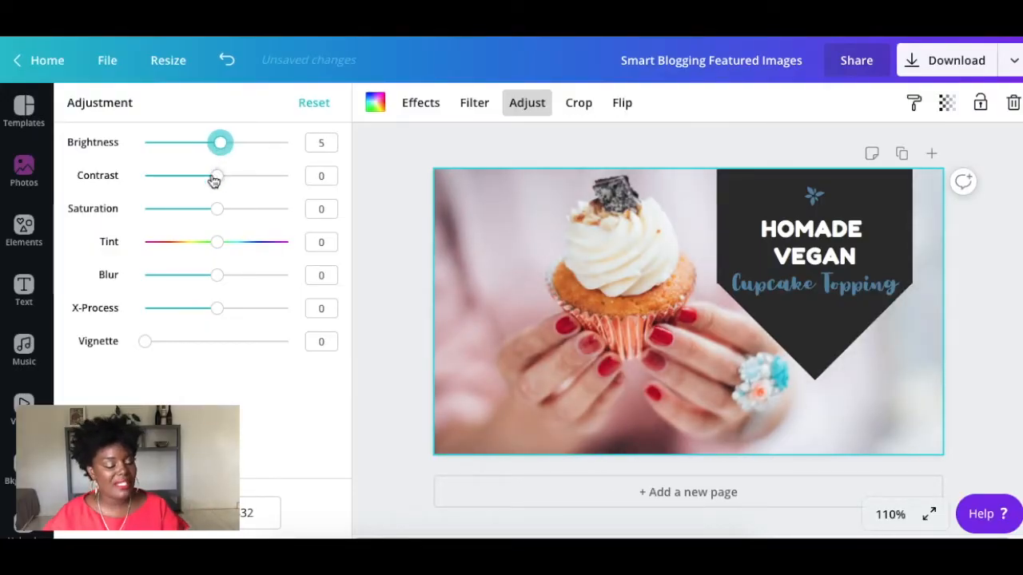
left_click_drag(217, 209, 238, 211)
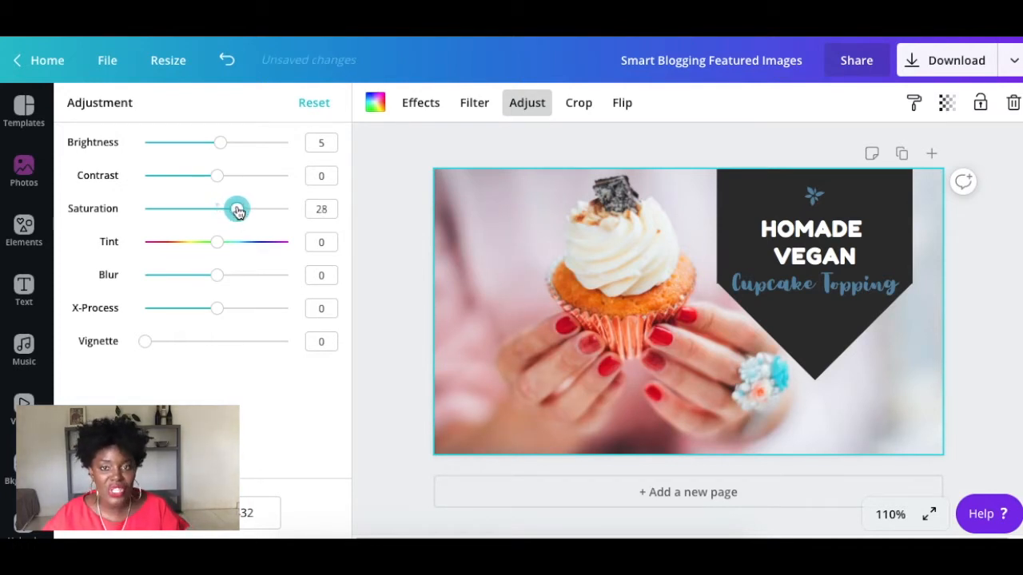
left_click(216, 276)
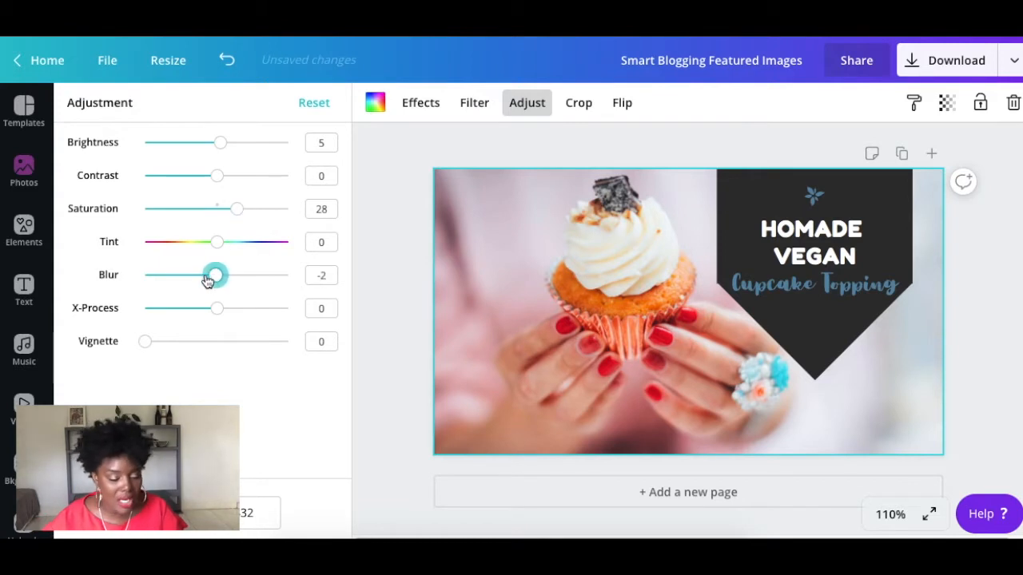
left_click_drag(207, 279, 206, 278)
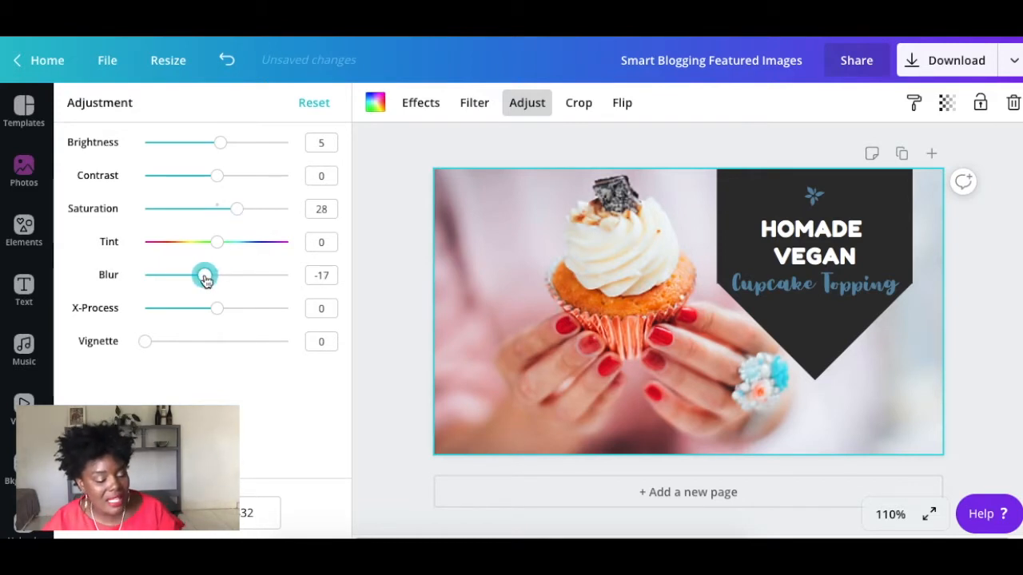
left_click(394, 172)
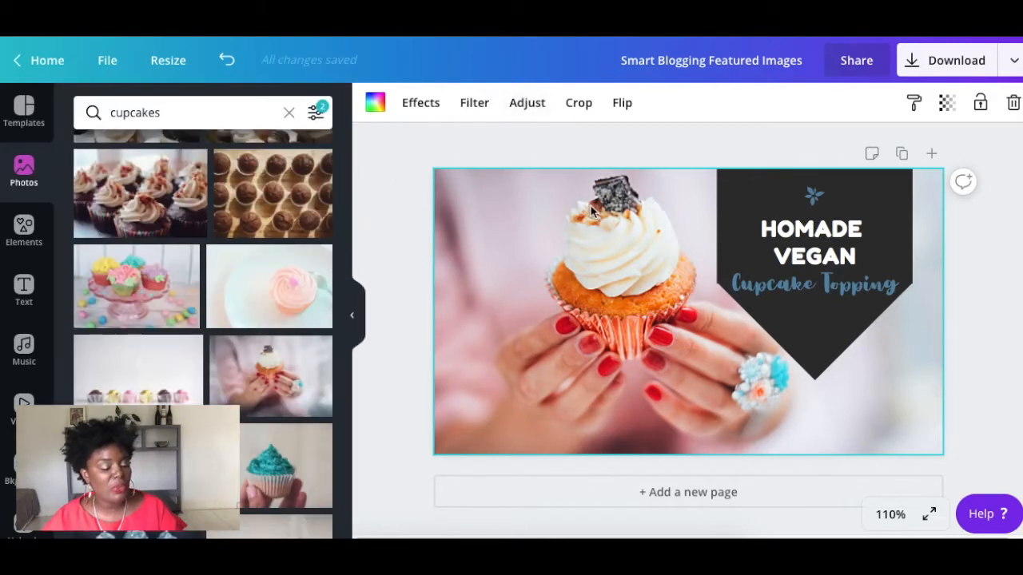
left_click(474, 105)
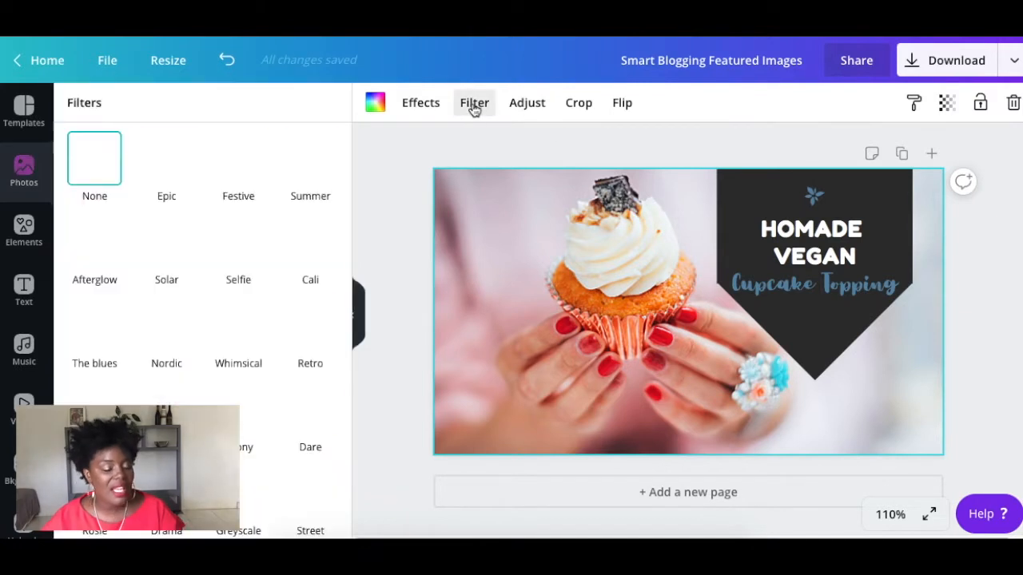
left_click(421, 104)
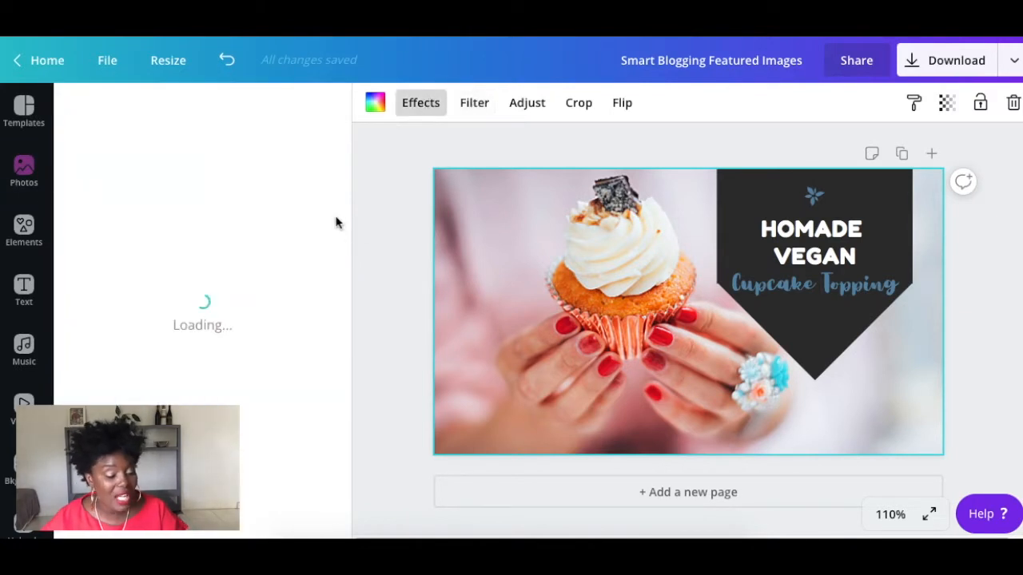
scroll(223, 265, "down", 3)
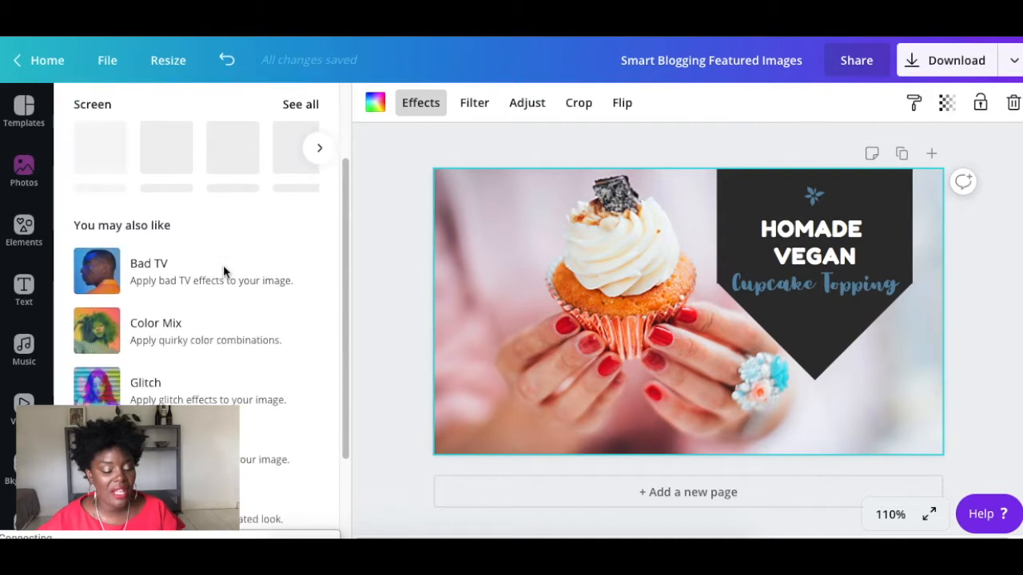
scroll(229, 269, "up", 3)
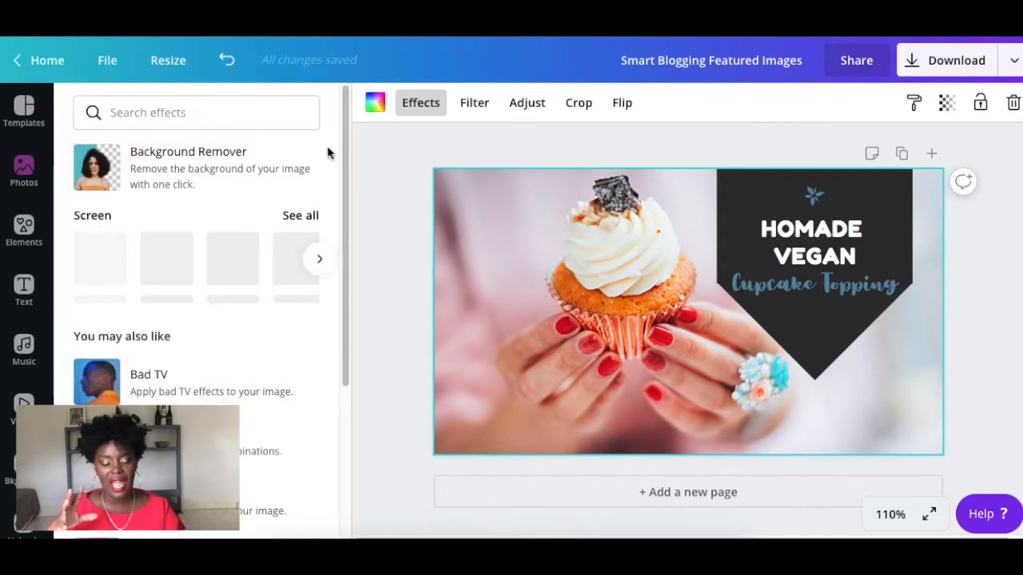
left_click(432, 117)
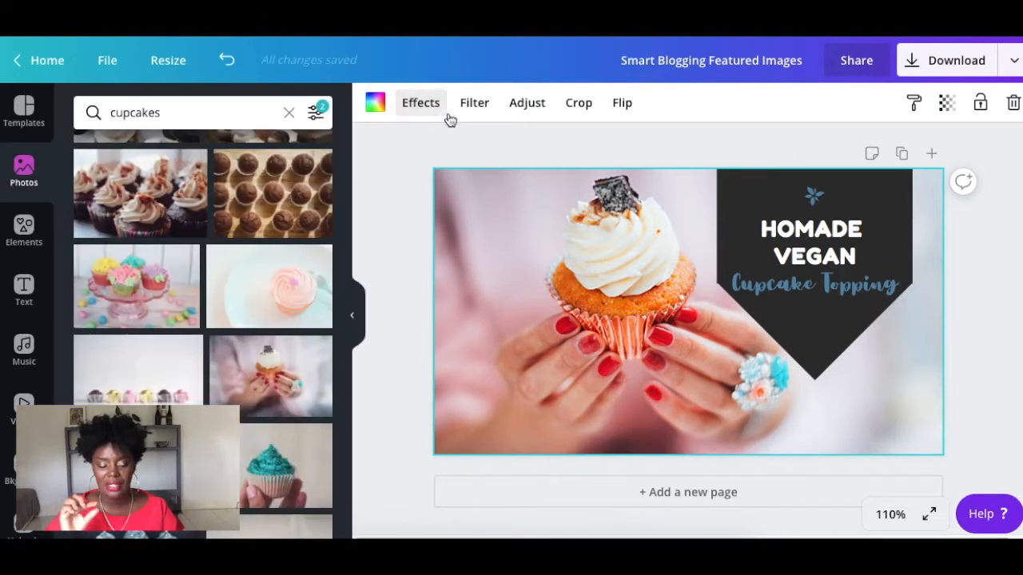
left_click(759, 198)
left_click(798, 316)
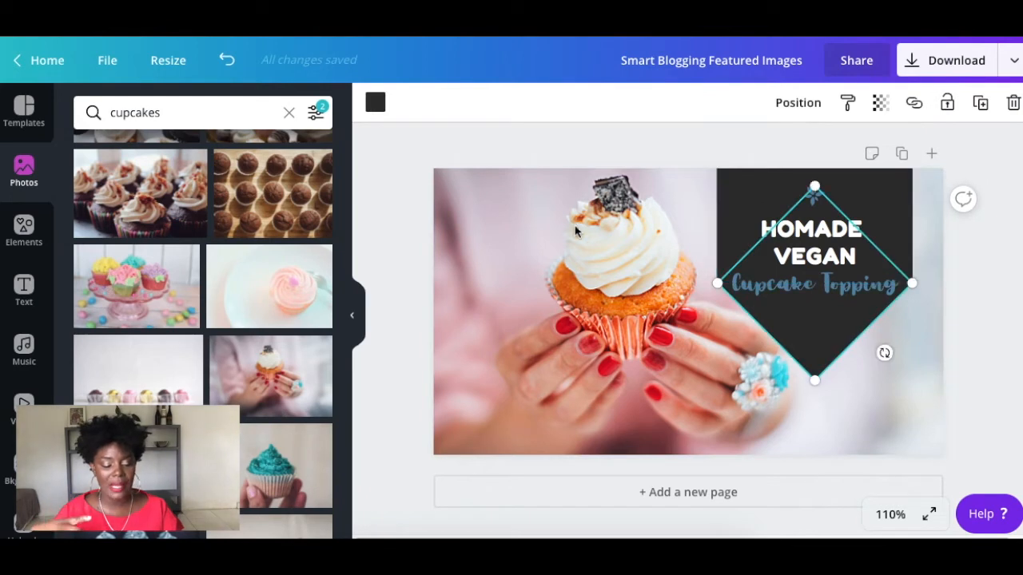
- Add a circle shape from the elements library and fill it with pink from the default colours
left_click(24, 230)
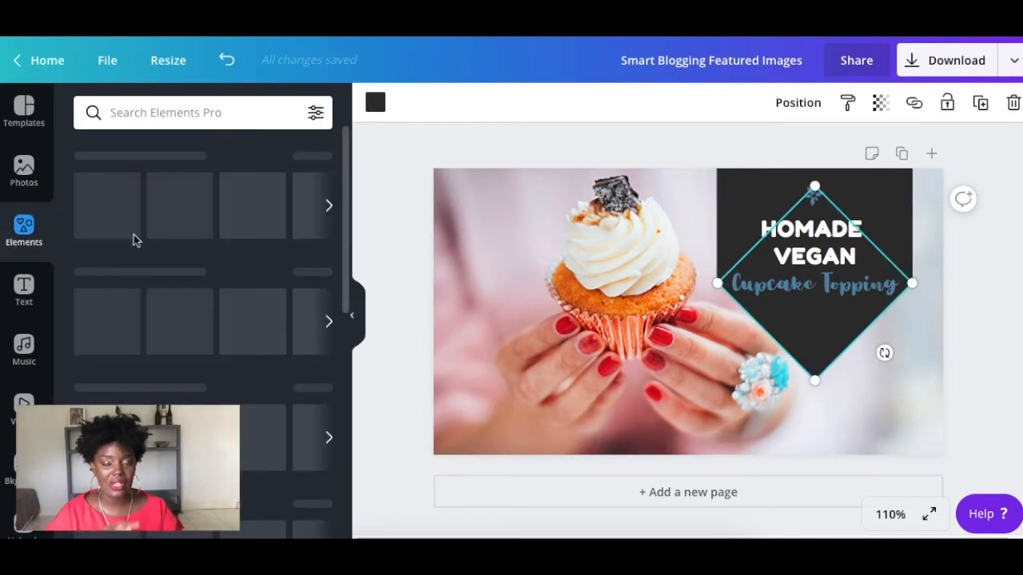
scroll(137, 251, "down", 1)
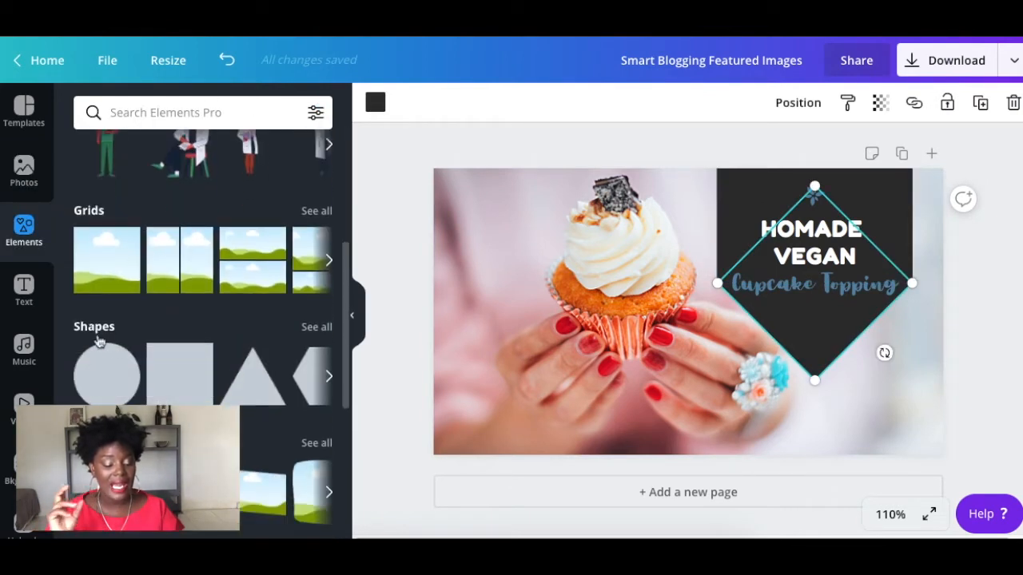
left_click(116, 374)
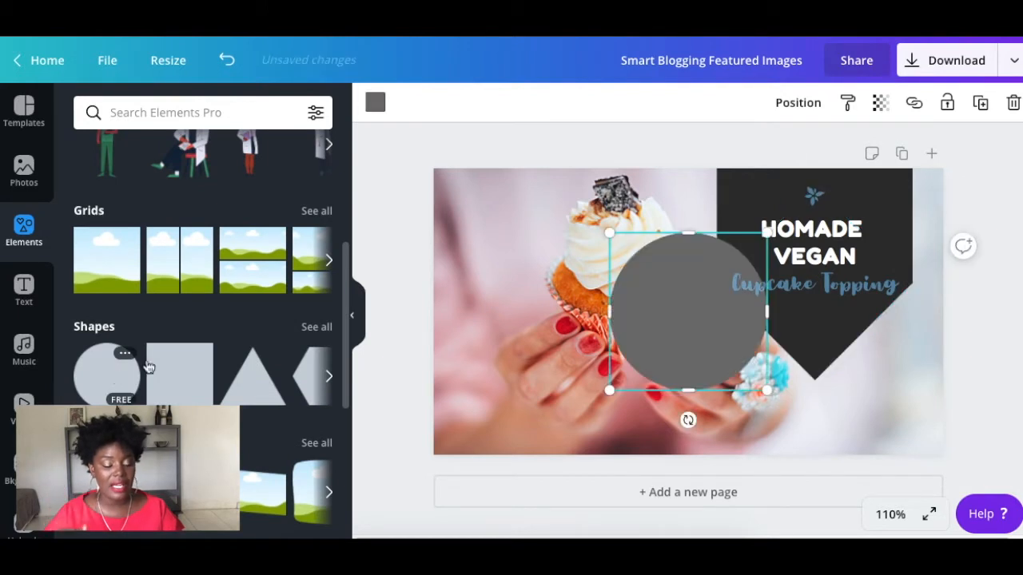
left_click(374, 102)
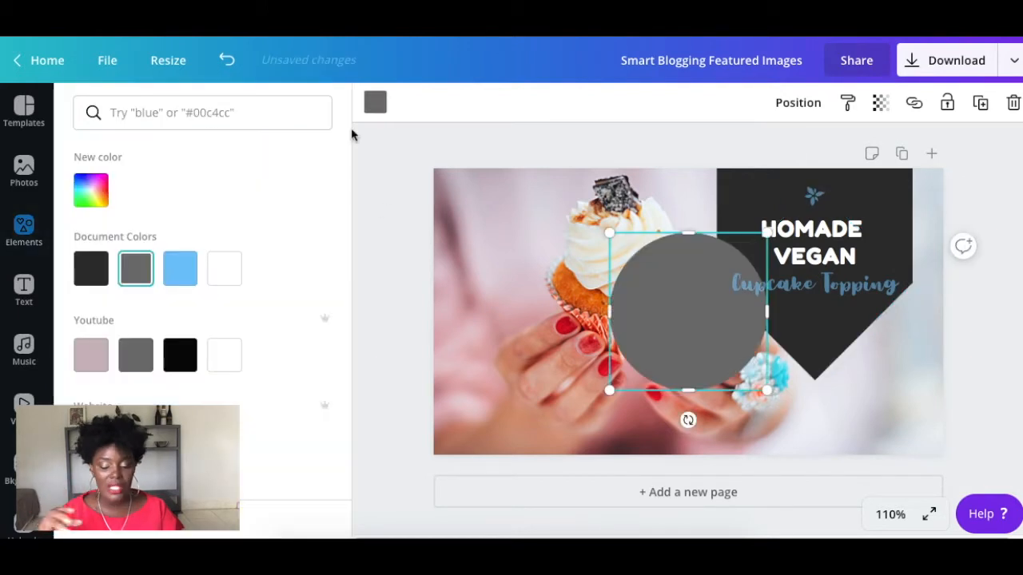
left_click(177, 274)
scroll(178, 320, "down", 3)
left_click(179, 372)
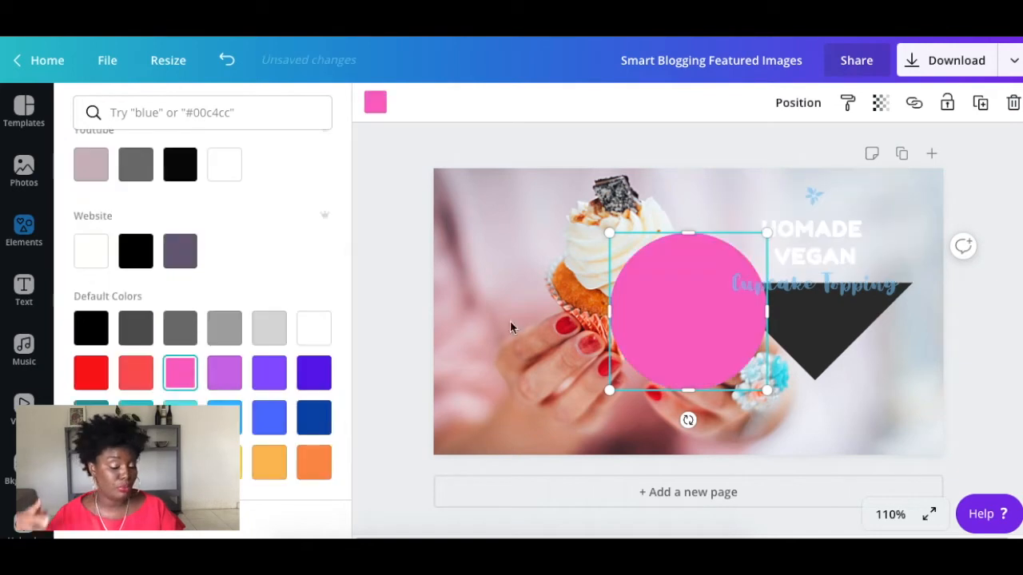
- Move the pink circle behind the title text and enlarge it to cover most of the dark banner
left_click_drag(672, 333, 789, 280)
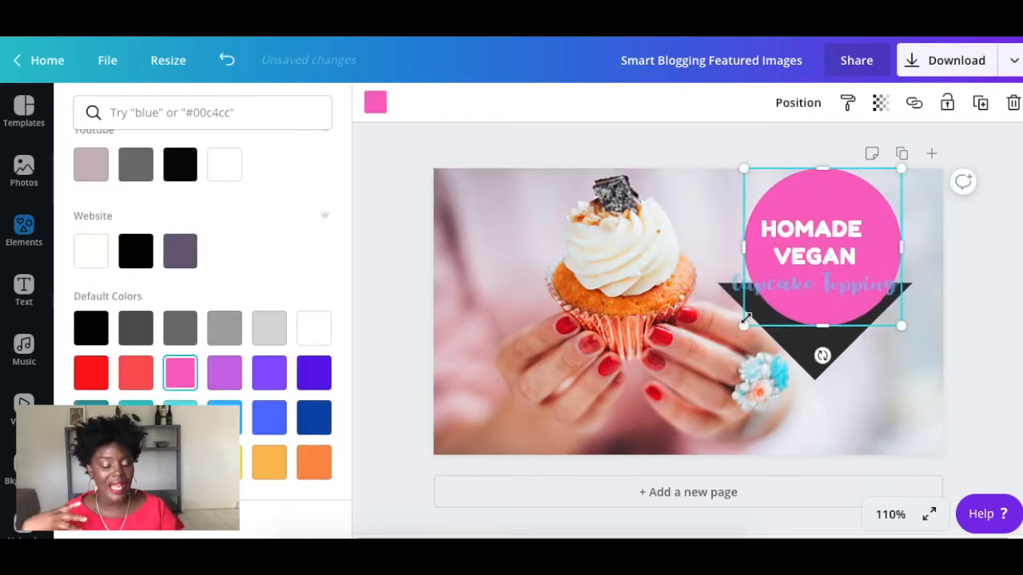
left_click_drag(723, 331, 721, 348)
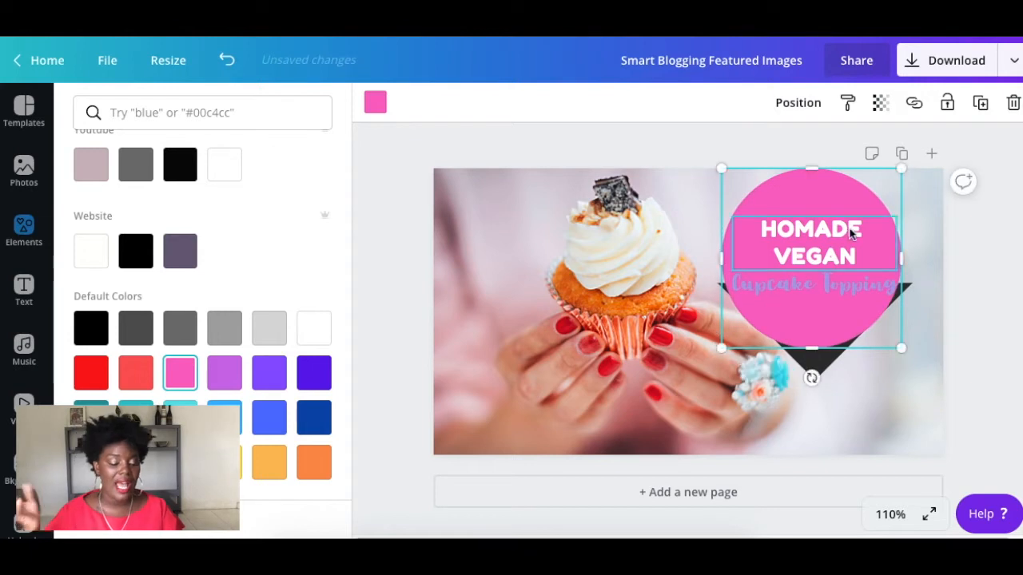
left_click_drag(901, 169, 917, 162)
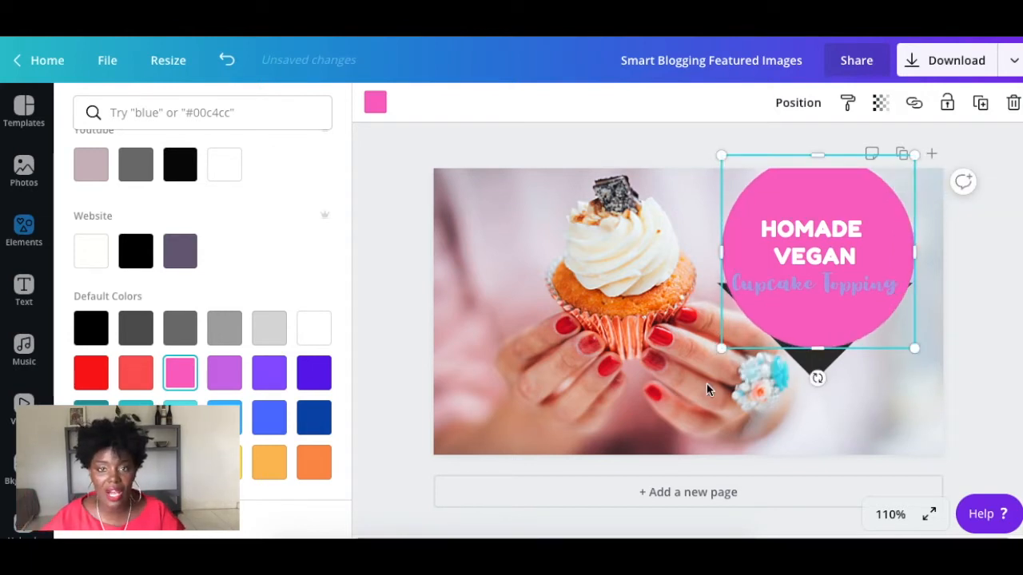
- Replace the remaining dark diamond with a purple circle placed slightly offset behind the pink circle
left_click(706, 390)
left_click(800, 377)
left_click(809, 369)
mouse_move(807, 366)
left_mouse_down()
mouse_move(821, 390)
mouse_move(820, 371)
left_mouse_up()
- Enlarge the HOMADE VEGAN title to size 22.3 and centre it within the pink circle
left_click(789, 260)
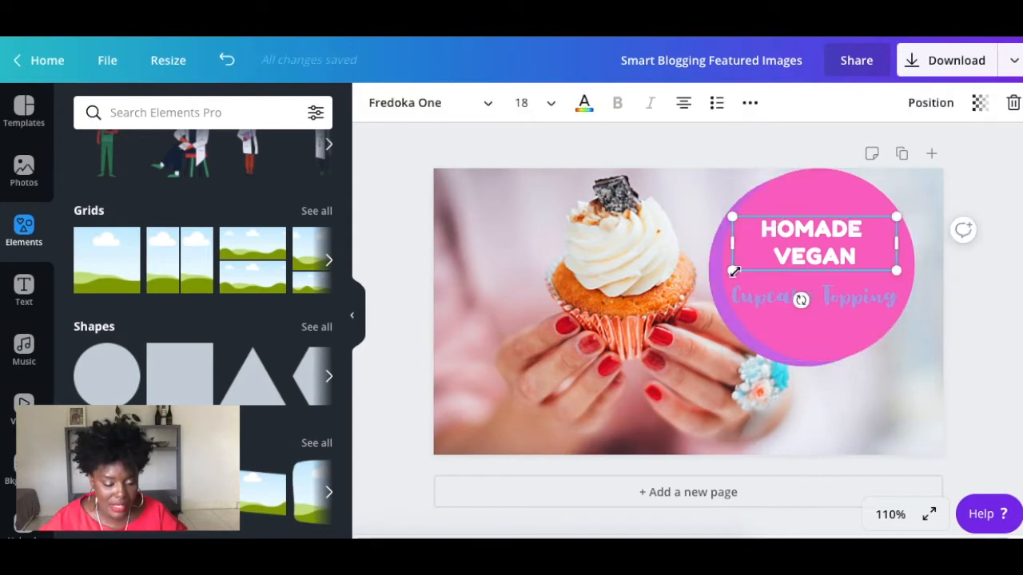
left_click_drag(734, 271, 717, 290)
left_click_drag(788, 258, 808, 254)
- Recolour the Cupcake Topping subtitle, trying turquoise #67f9ff and settling on yellow
left_click(766, 294)
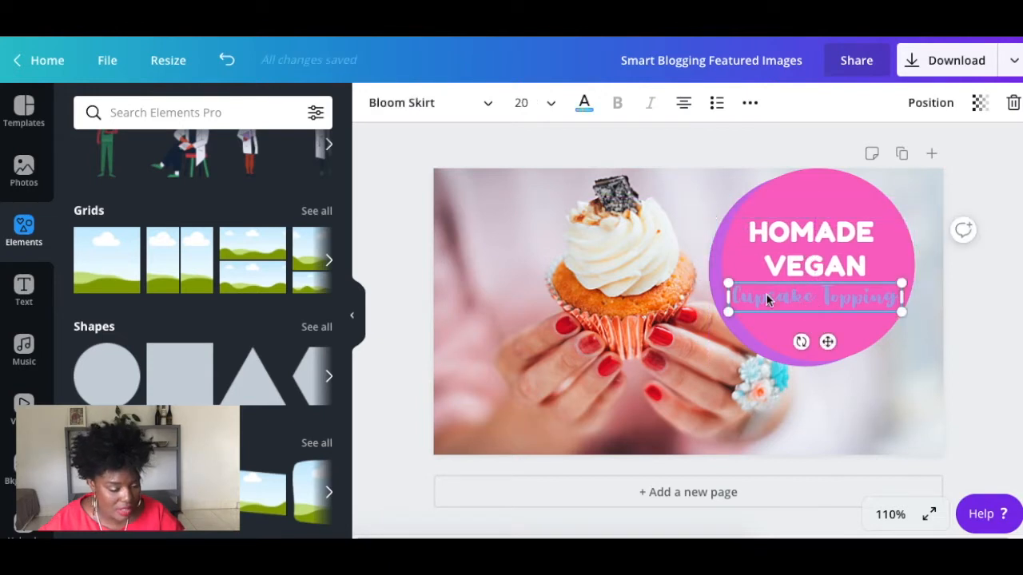
left_click(584, 104)
scroll(231, 270, "down", 3)
left_click(224, 462)
left_click(182, 418)
scroll(183, 352, "up", 3)
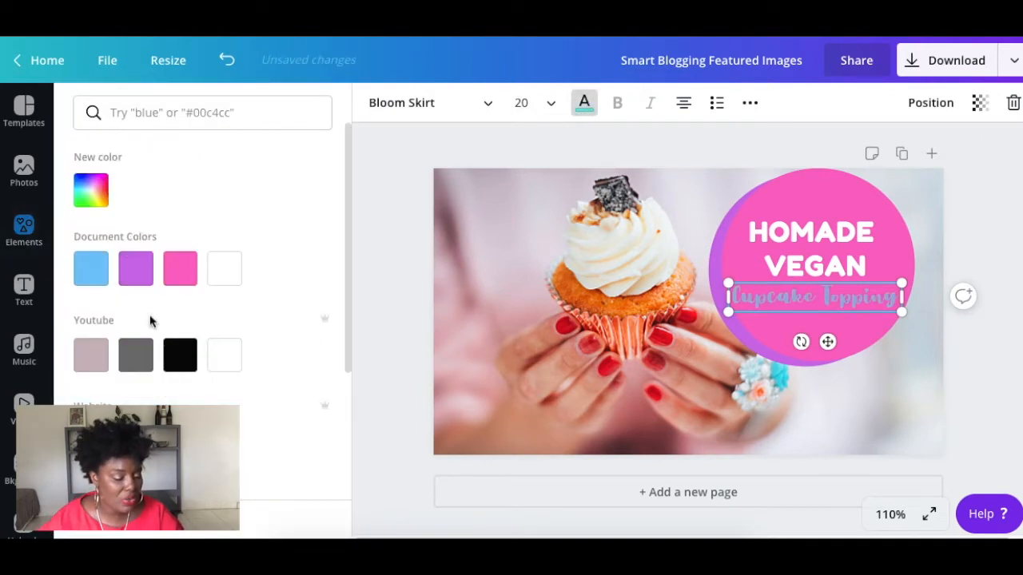
left_click(94, 200)
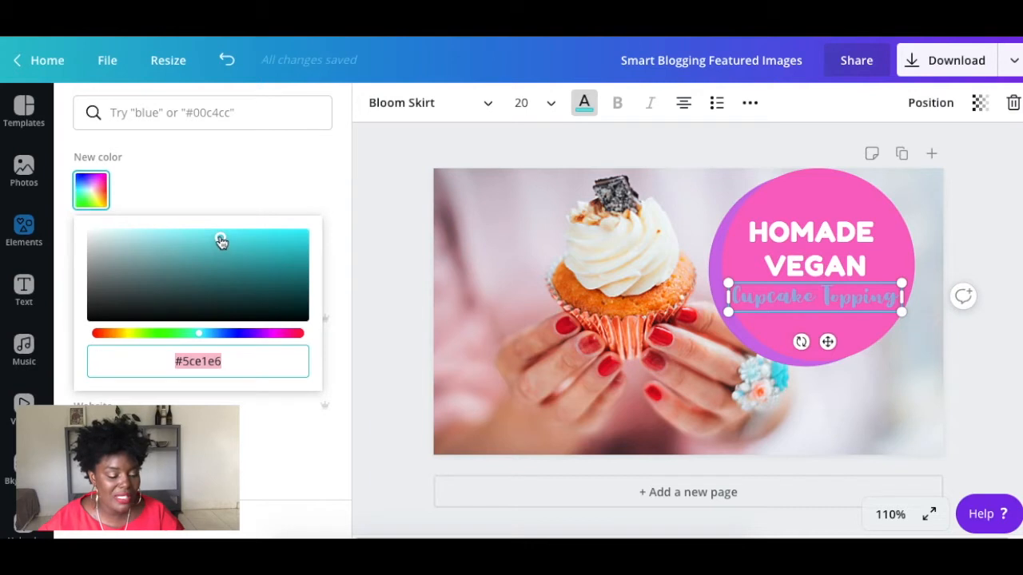
left_click_drag(216, 244, 219, 234)
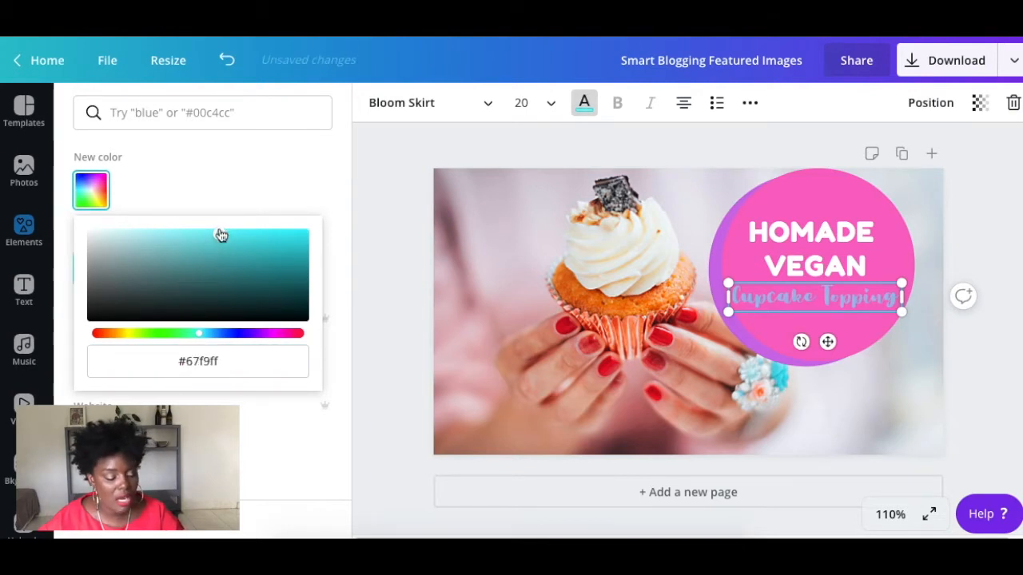
- Duplicate the HOMADE VEGAN title and place the copy over the original with a slight offset
left_click(811, 248)
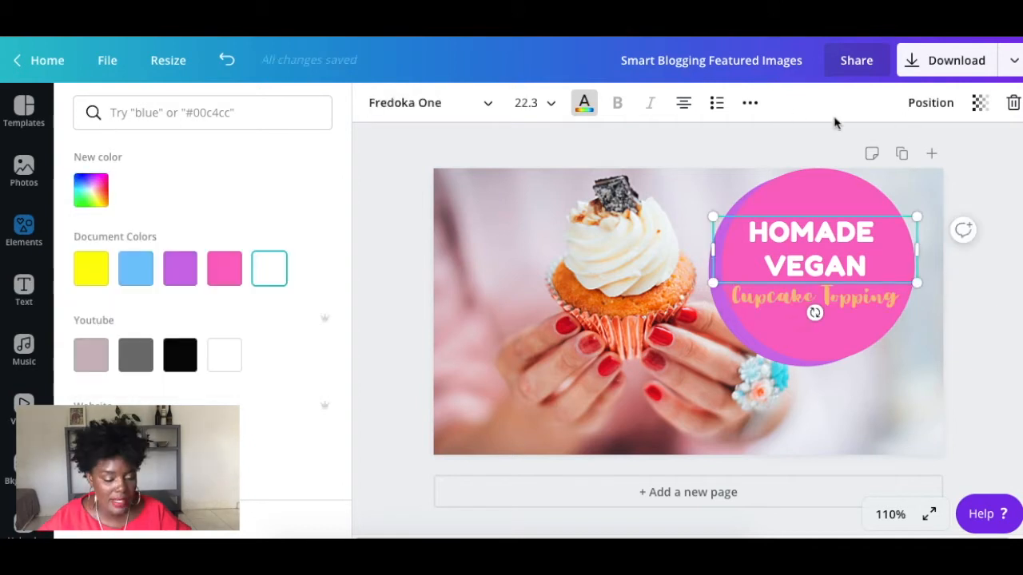
left_click(750, 103)
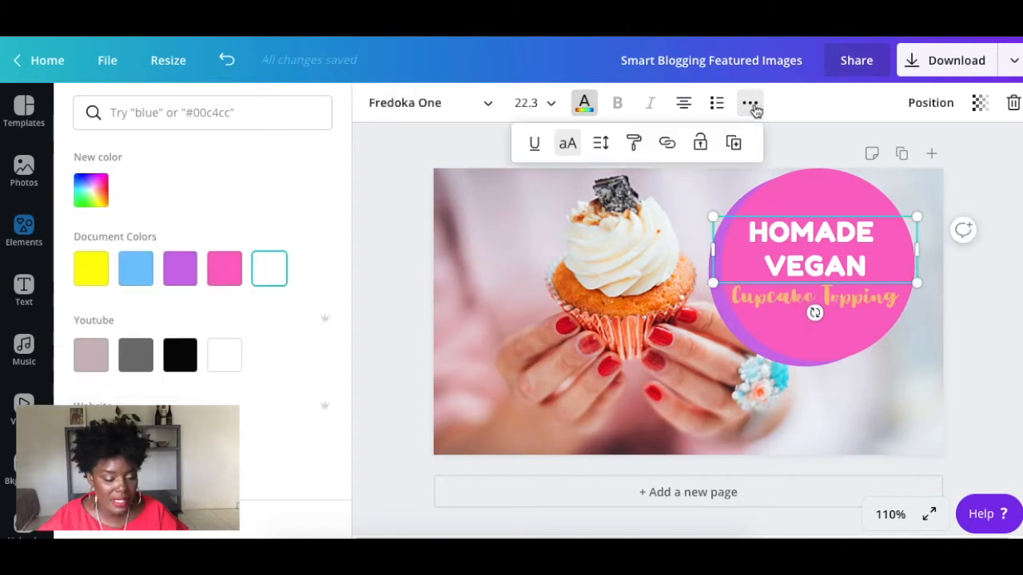
left_click(733, 143)
left_click_drag(819, 257, 789, 235)
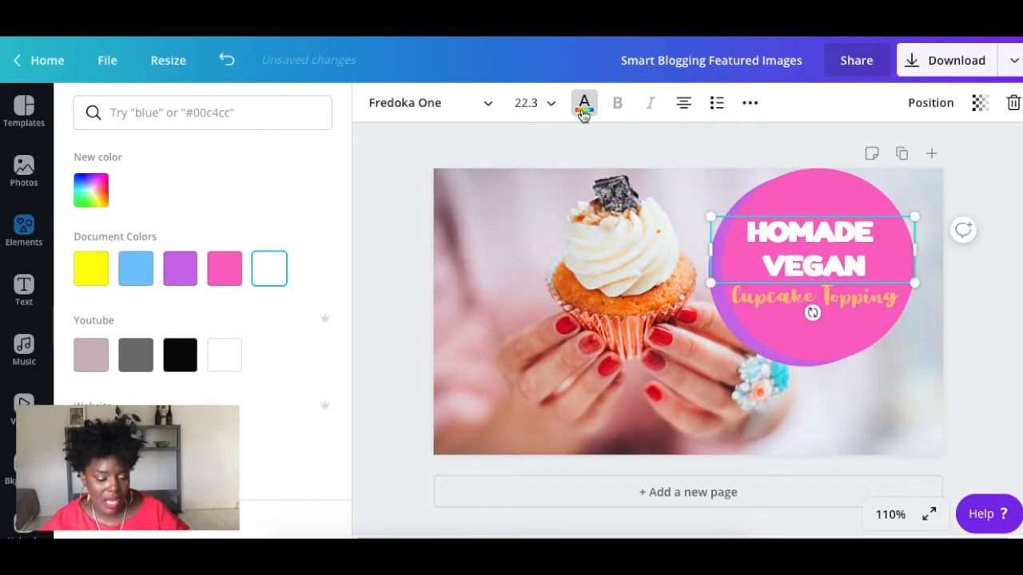
- Colour the title copy black and send it backward one layer
left_click(584, 108)
left_click(584, 108)
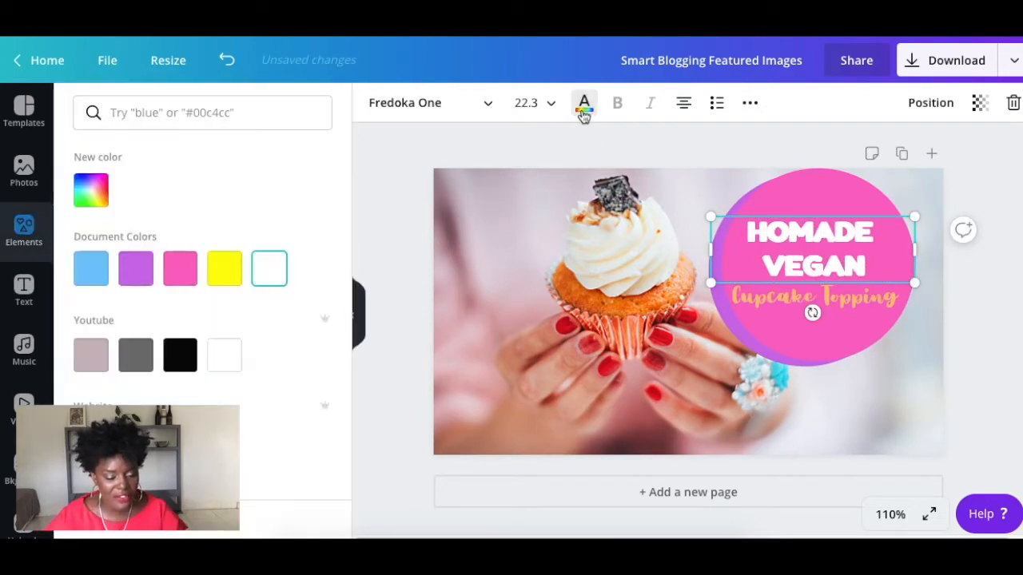
left_click(231, 275)
left_click(179, 354)
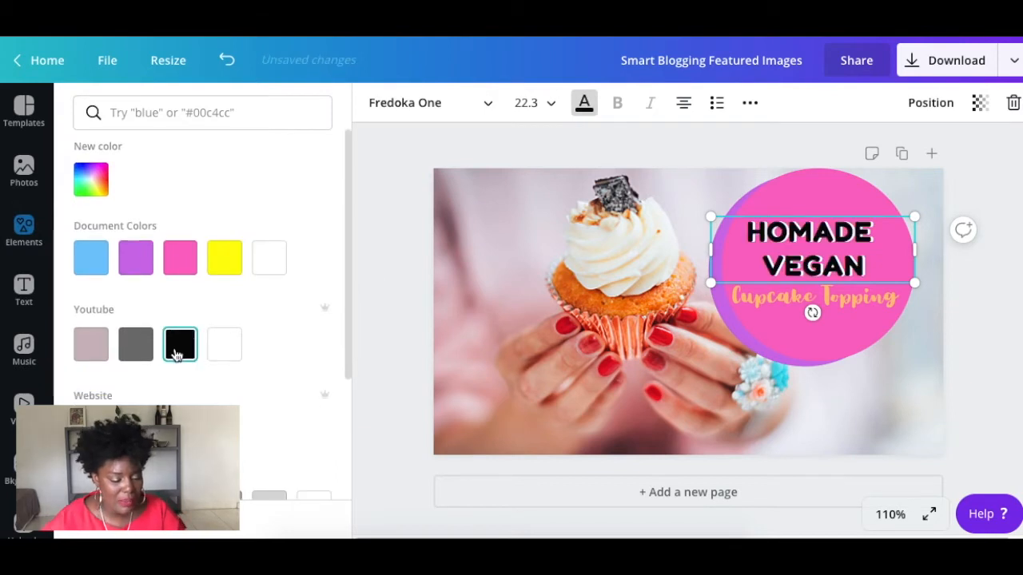
left_click(927, 102)
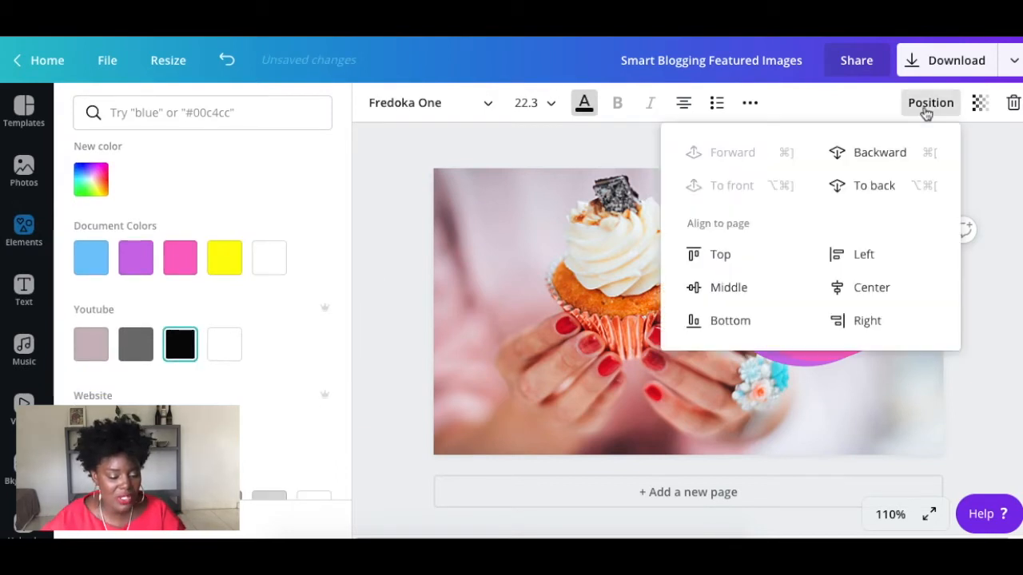
left_click(858, 163)
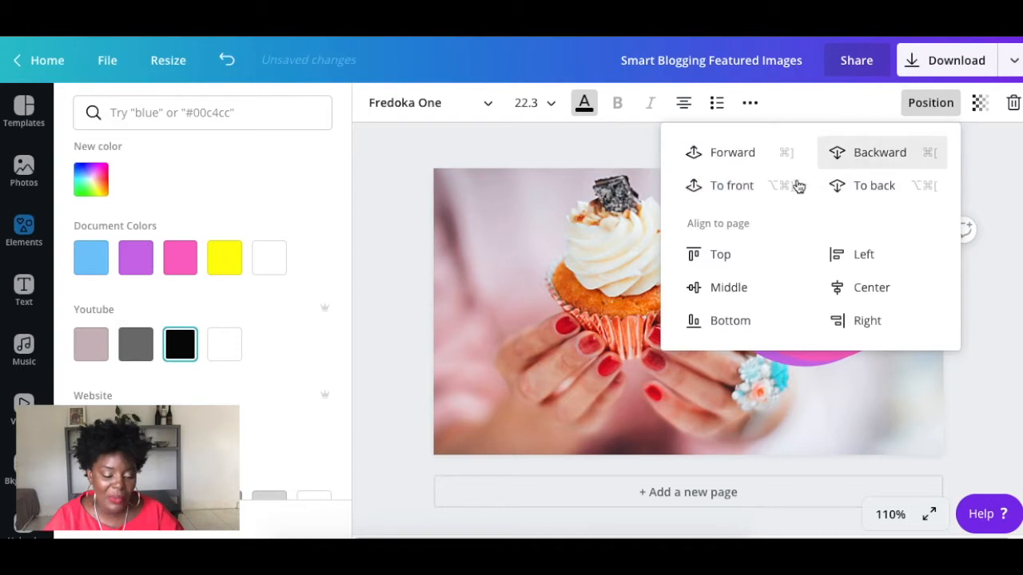
left_click(535, 156)
- Set the transparency value of the Cupcake Topping subtitle to 100
left_click(770, 296)
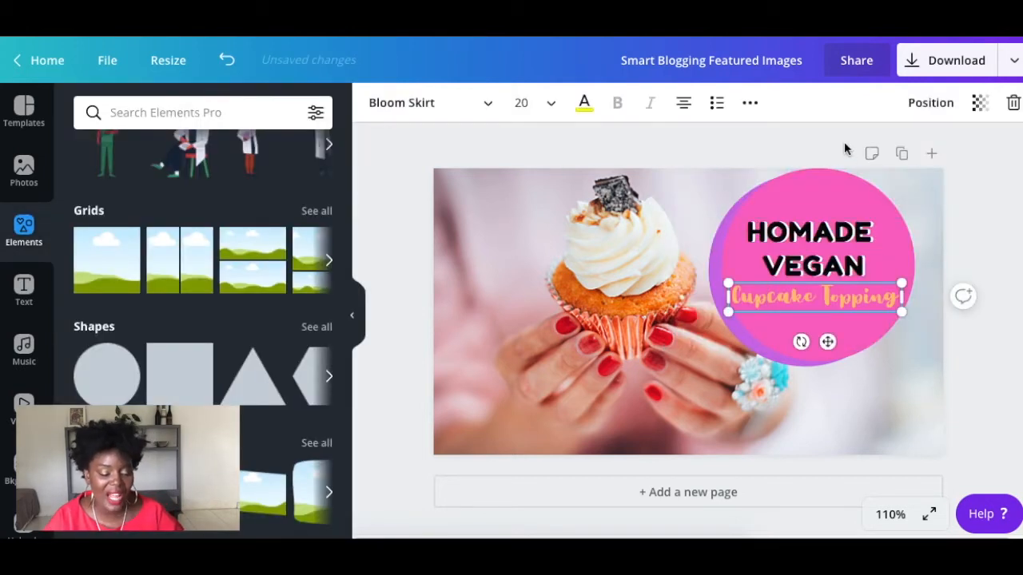
left_click(979, 106)
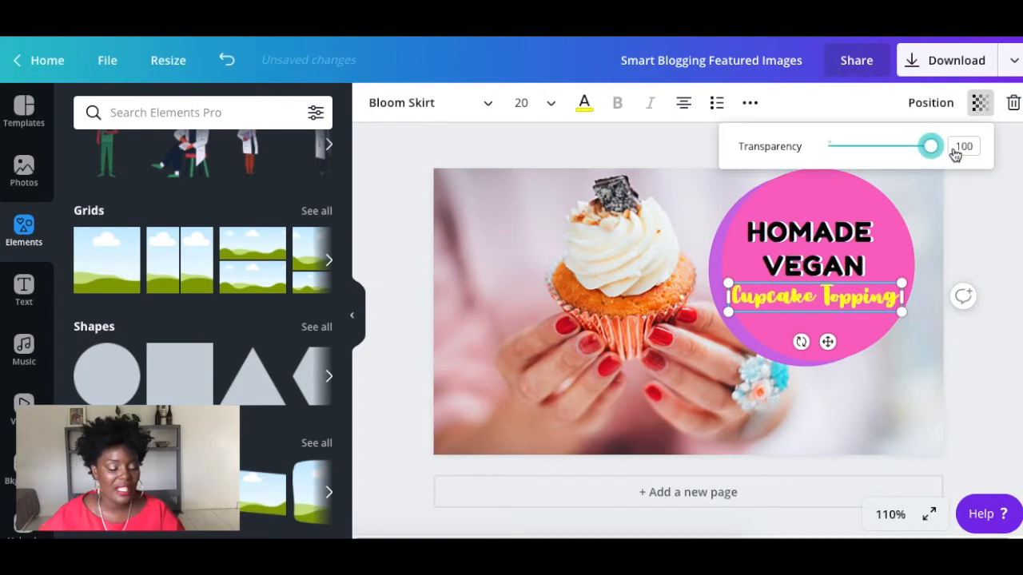
left_click(652, 210)
- Add a body text box and place it at the lower centre of the image, below the hands
left_click(24, 116)
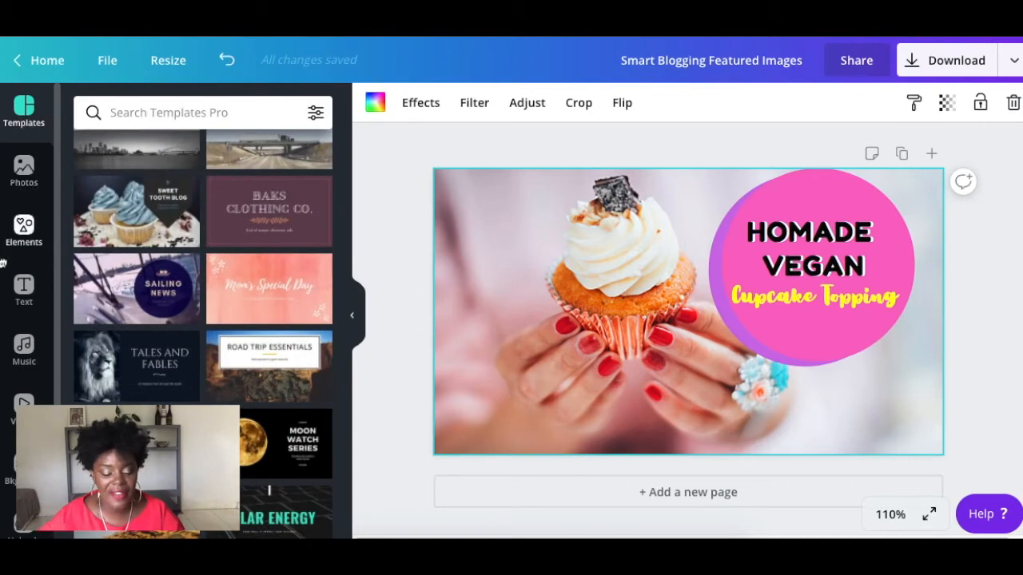
left_click(24, 289)
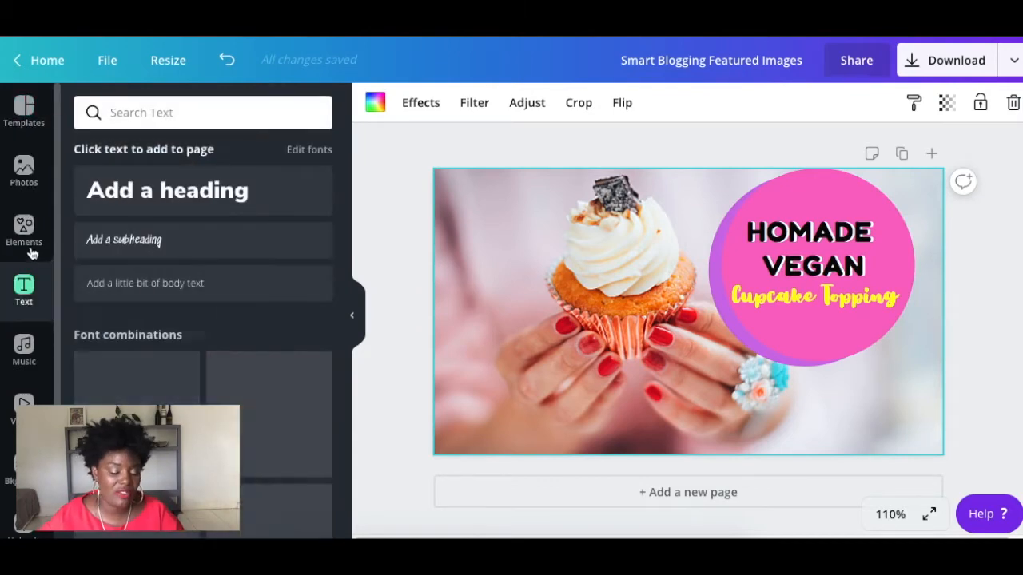
left_click(166, 288)
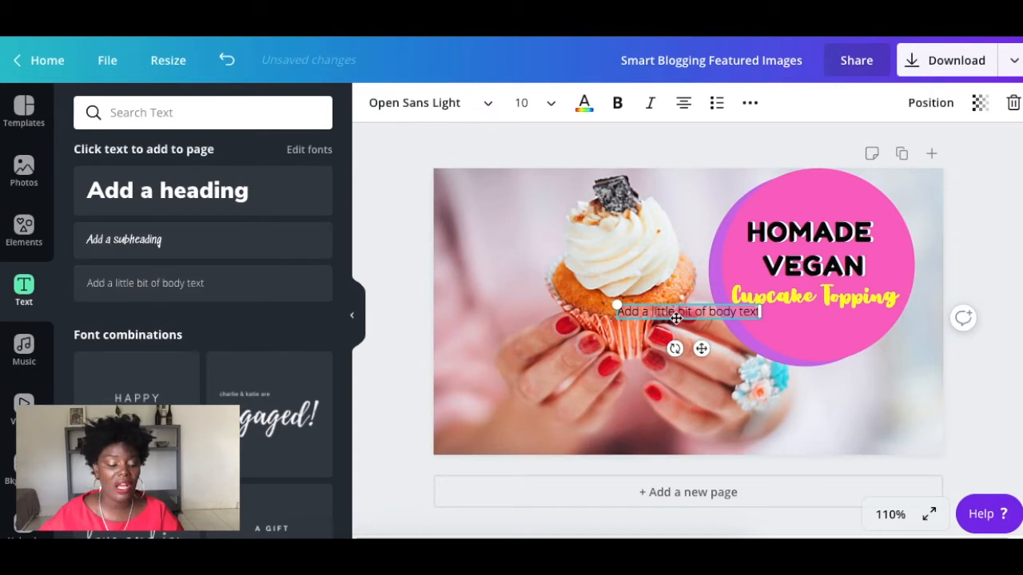
type("www")
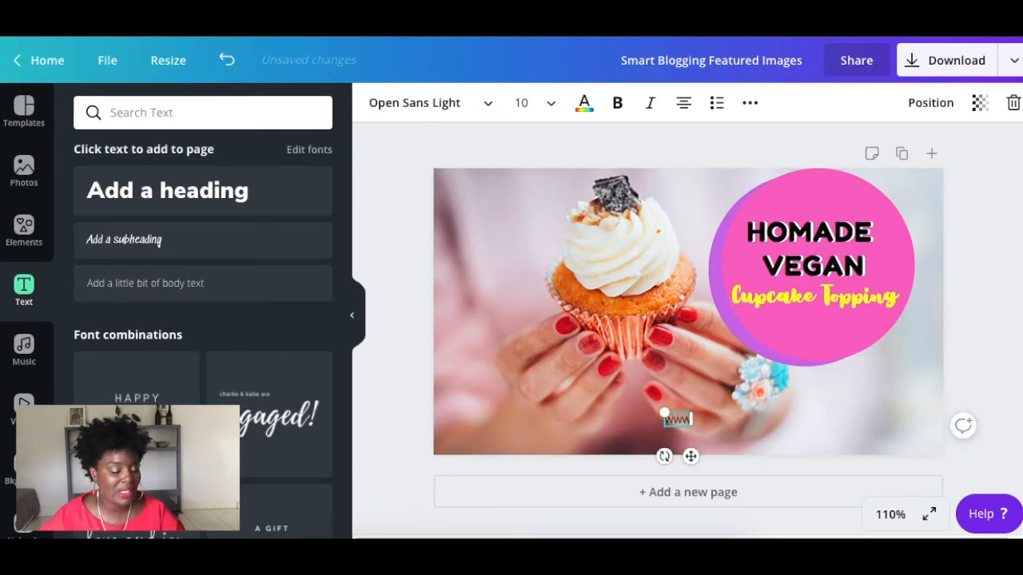
type(".morrif")
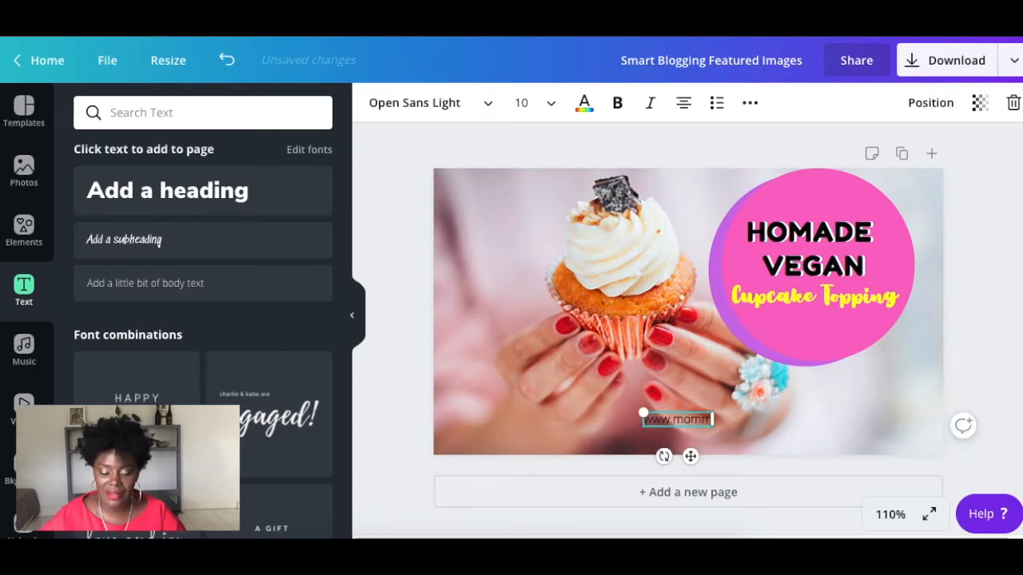
key("BackSpace")
key("BackSpace")
key("BackSpace")
key("BackSpace")
key("BackSpace")
key("BackSpace")
key("BackSpace")
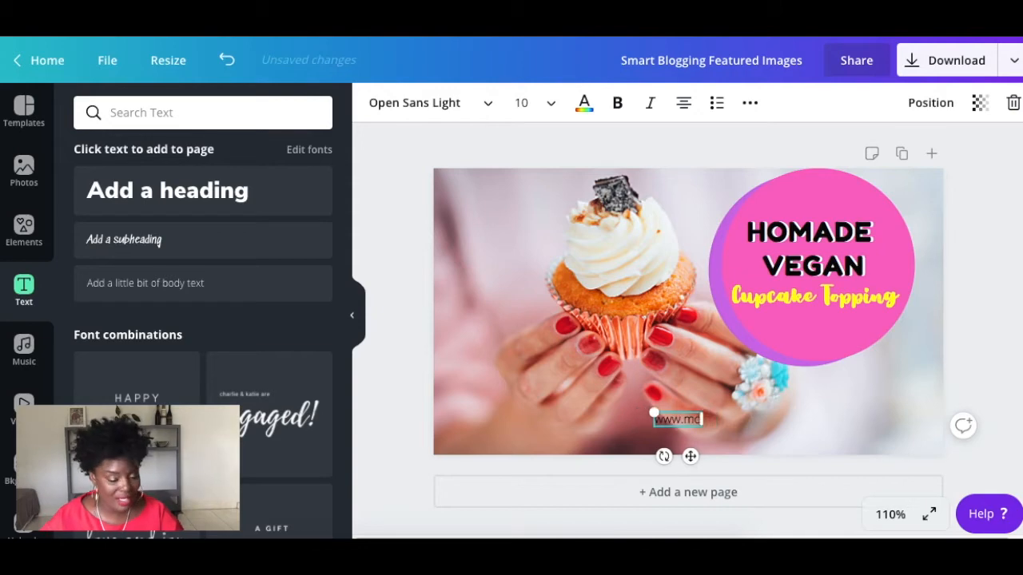
type(".blogwithceta.com")
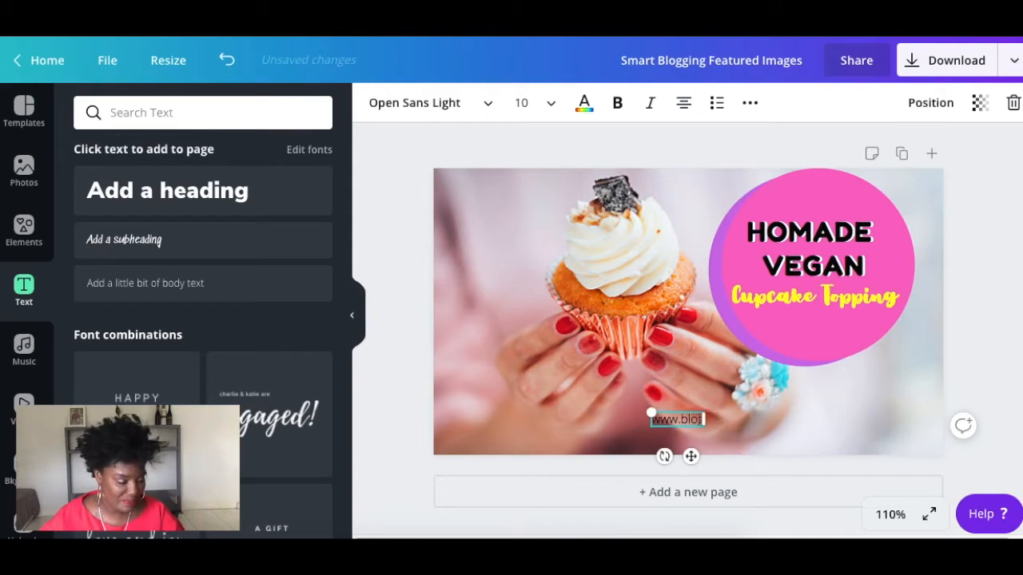
- Add a grey square, reshape it into a thin bar and place it behind the website address
left_click(24, 112)
left_click(24, 232)
scroll(168, 295, "down", 3)
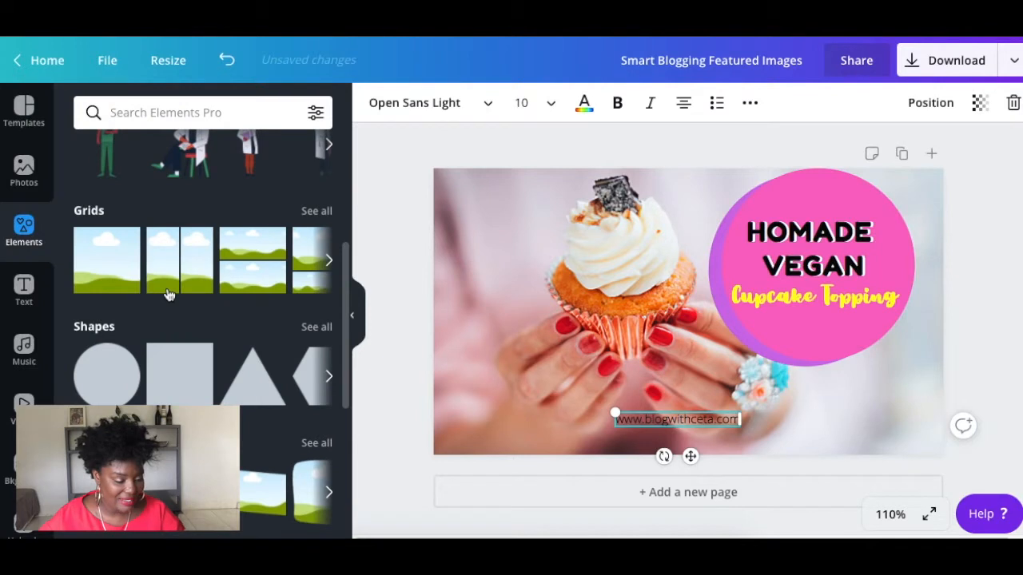
scroll(167, 295, "down", 1)
left_click(179, 333)
left_click_drag(687, 234, 682, 374)
left_click_drag(702, 420, 697, 460)
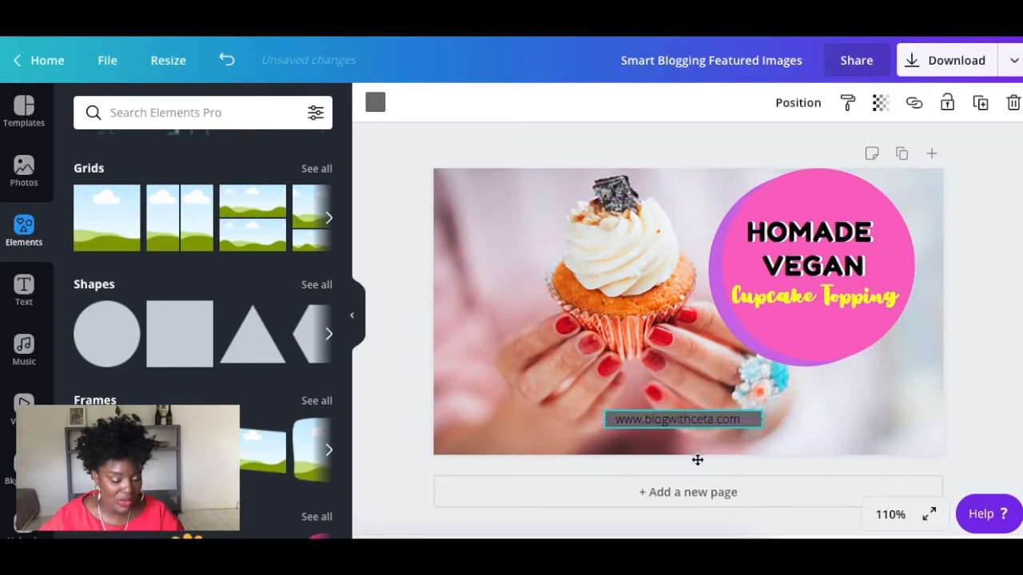
- Fill the bar behind the website address with light blue from the document colours
left_click(376, 103)
left_click(224, 270)
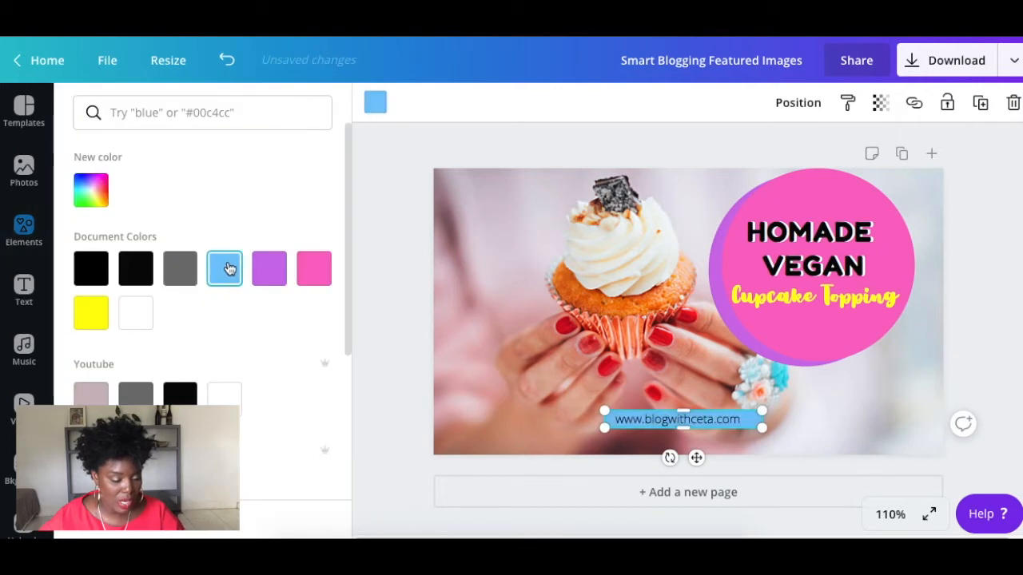
scroll(274, 296, "down", 1)
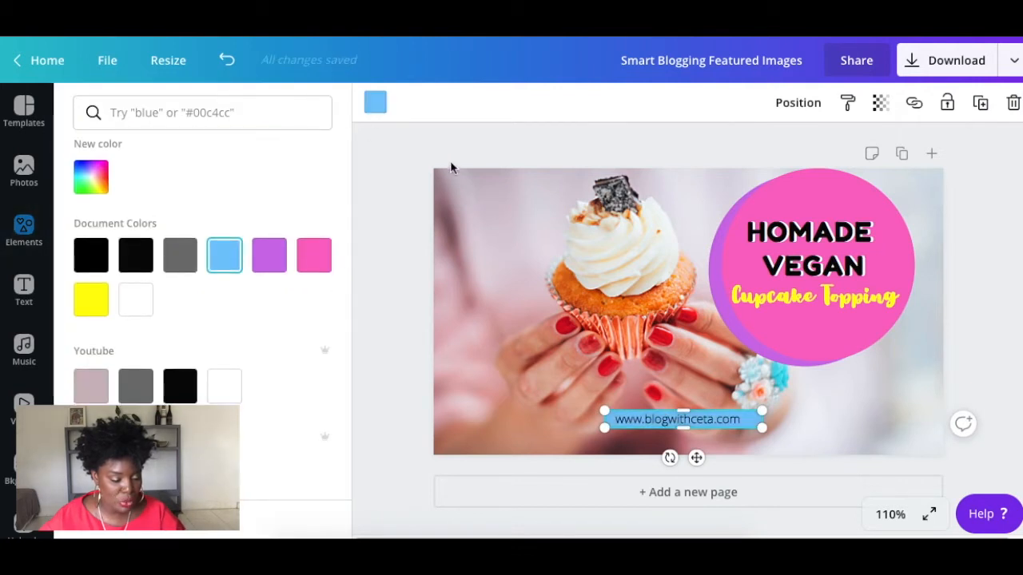
- Create a resized copy of the design in the Pinterest Pin format, 1000 × 1500 px
left_click(165, 62)
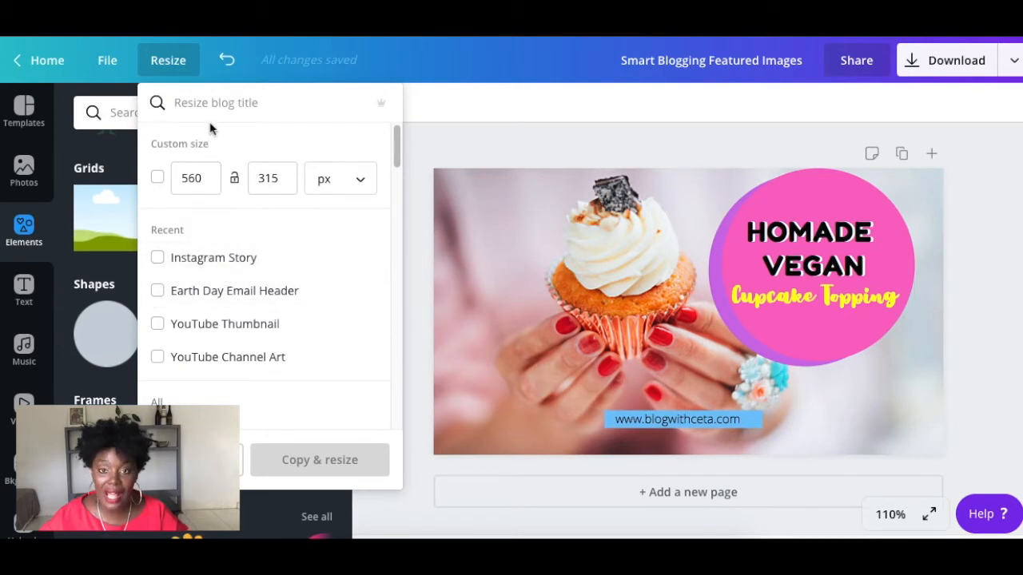
type("pinter")
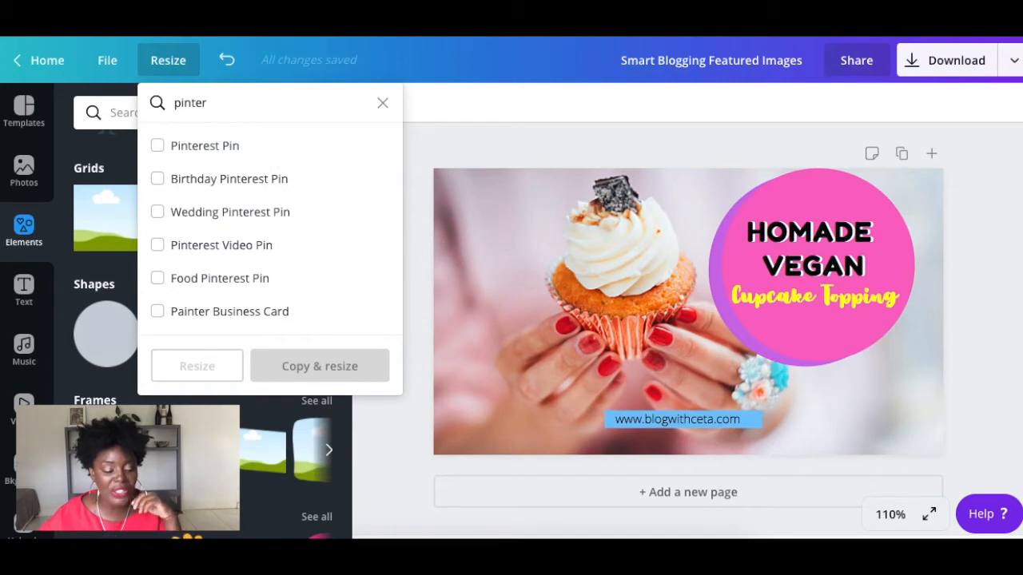
left_click(202, 148)
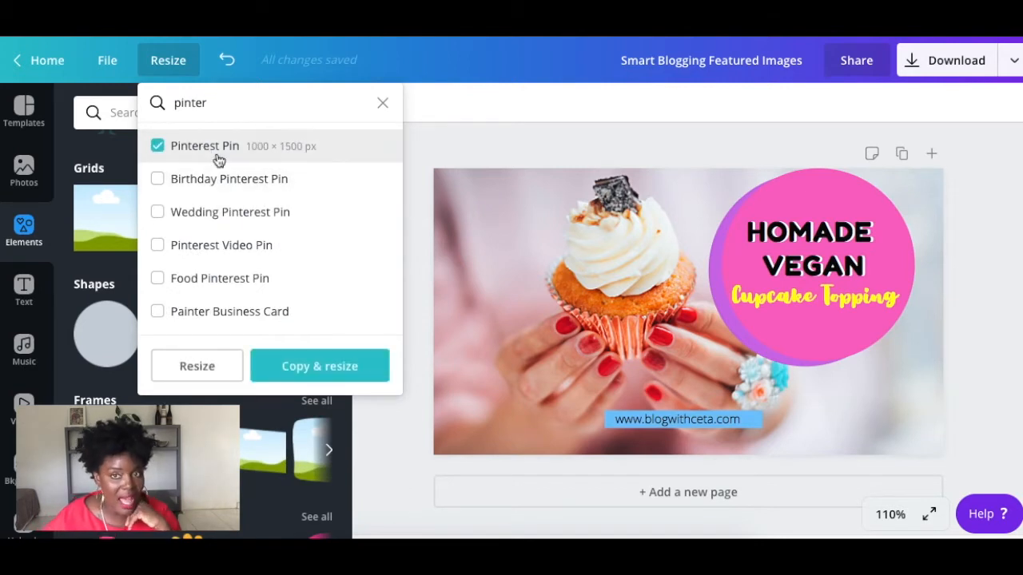
left_click(318, 364)
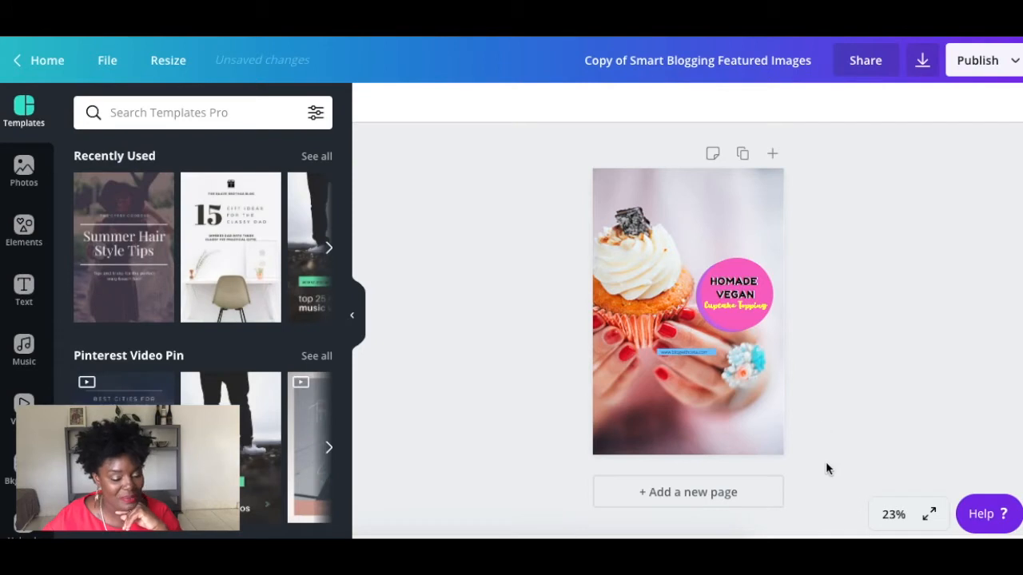
- Enlarge the pink and purple circles on the pin and move both title layers and the subtitle out below them
left_click(893, 514)
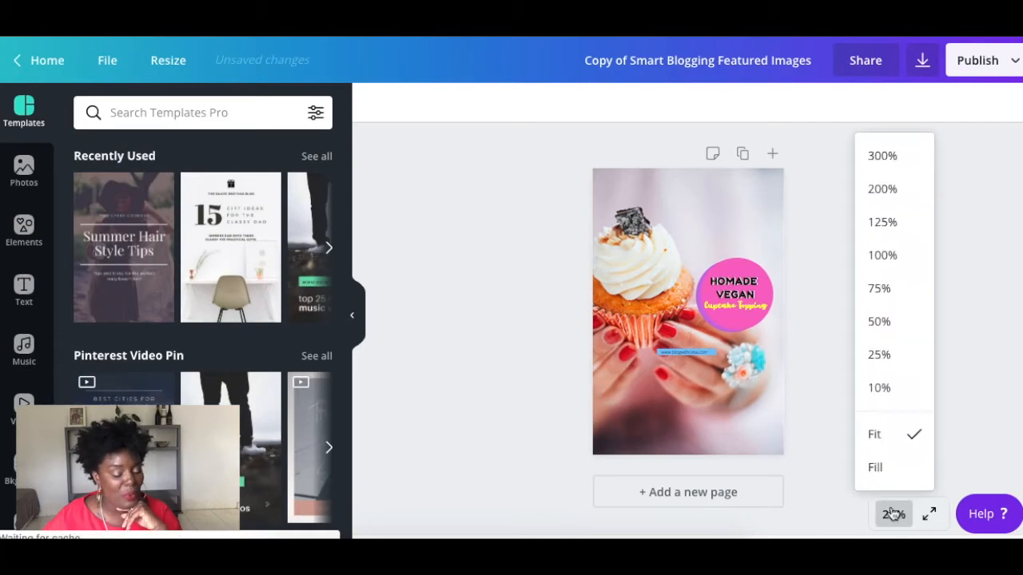
left_click(879, 322)
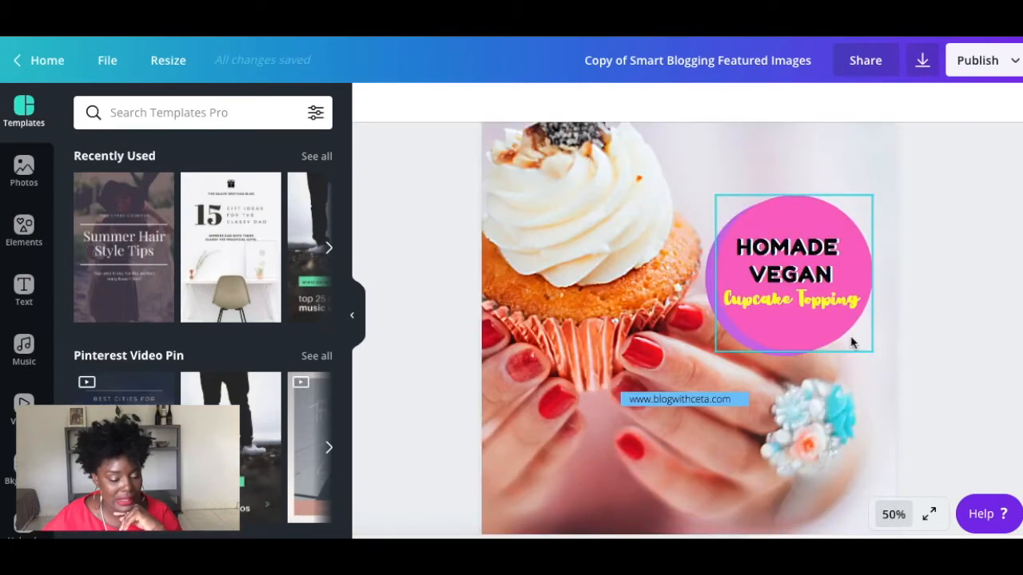
scroll(852, 342, "down", 3)
left_click_drag(706, 235, 705, 412)
left_click_drag(692, 239, 688, 409)
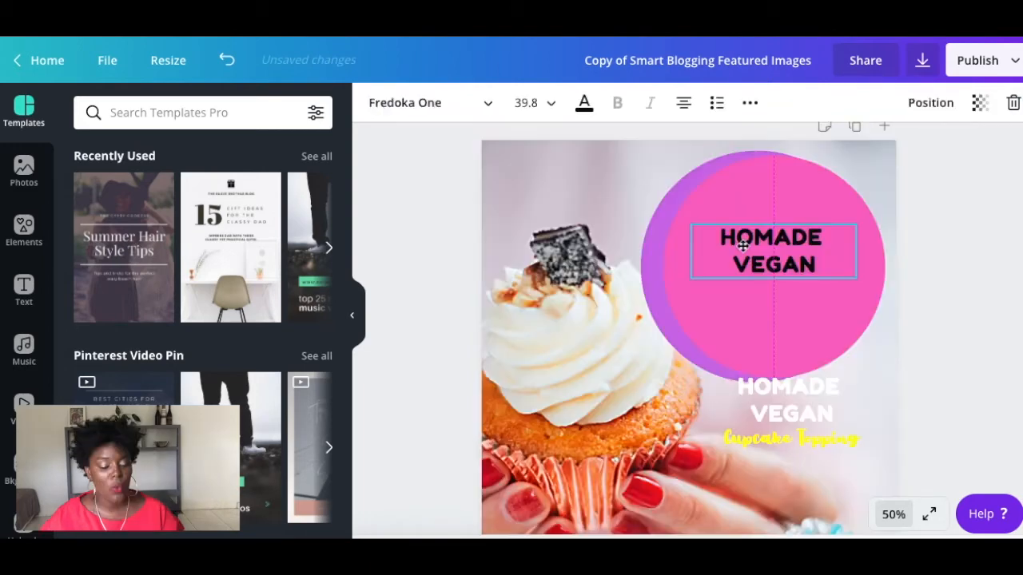
left_click_drag(742, 244, 763, 395)
key("ctrl+z")
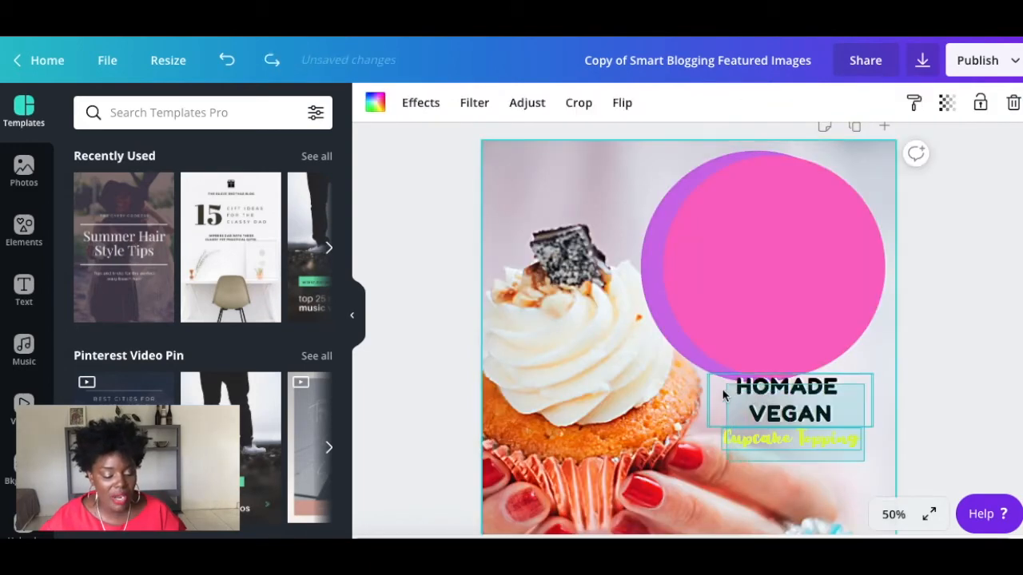
- Group the title layers with the subtitle, move the group onto the pink circle and enlarge it to fit
left_click(723, 394, "shift")
left_click(911, 101)
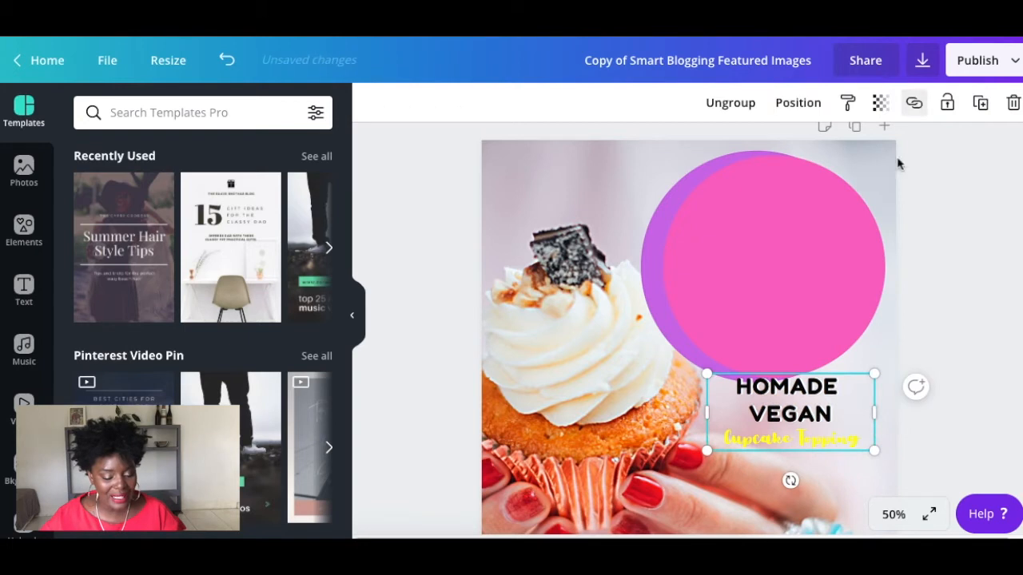
left_click_drag(797, 413, 769, 255)
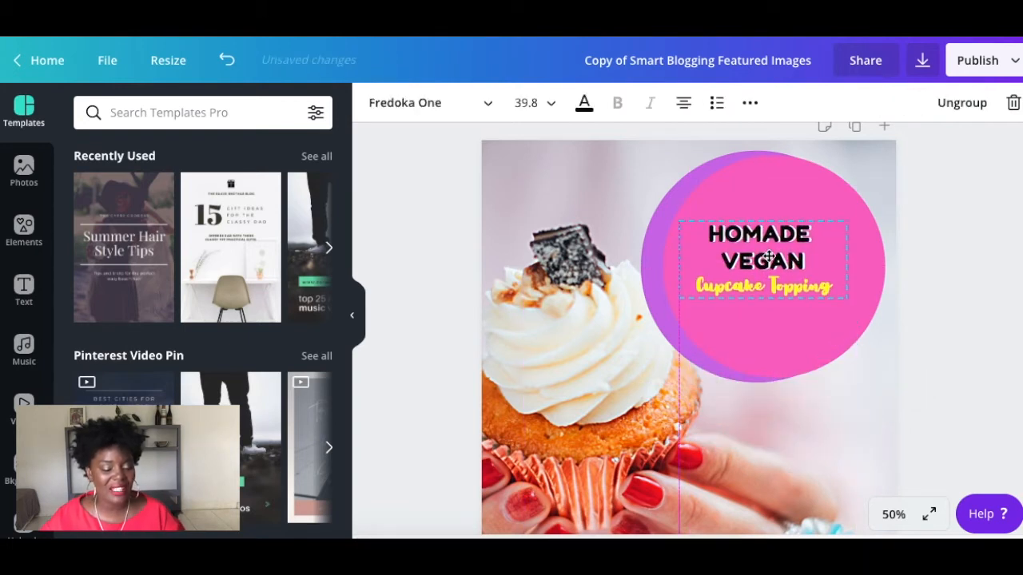
left_click_drag(844, 291, 919, 324)
left_click(795, 291)
left_click_drag(794, 291, 781, 285)
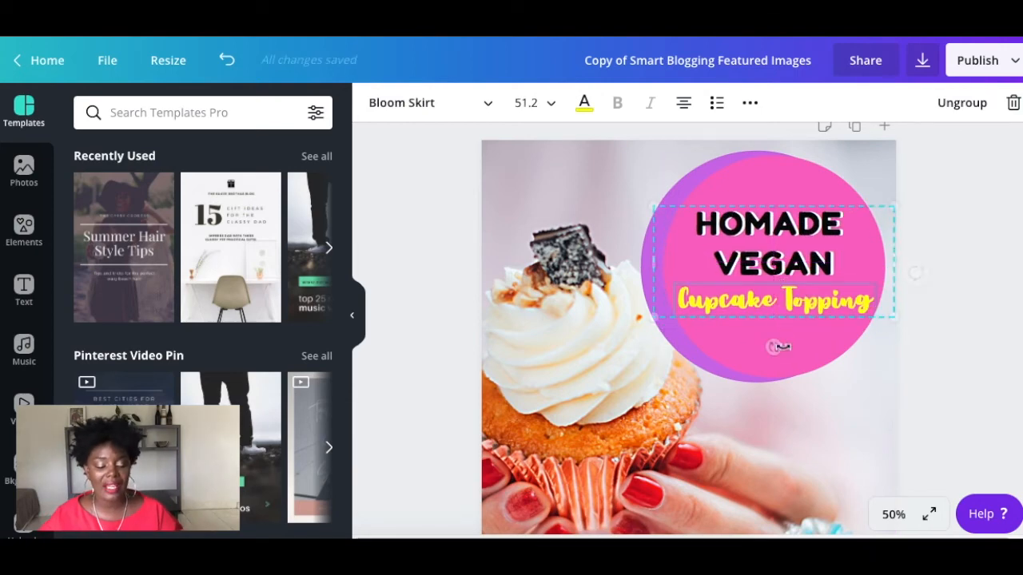
left_click(802, 405)
- Rename the copied design Pin of Smart Blogging Featured Images and check its PNG download options
scroll(792, 375, "down", 4)
scroll(792, 373, "up", 4)
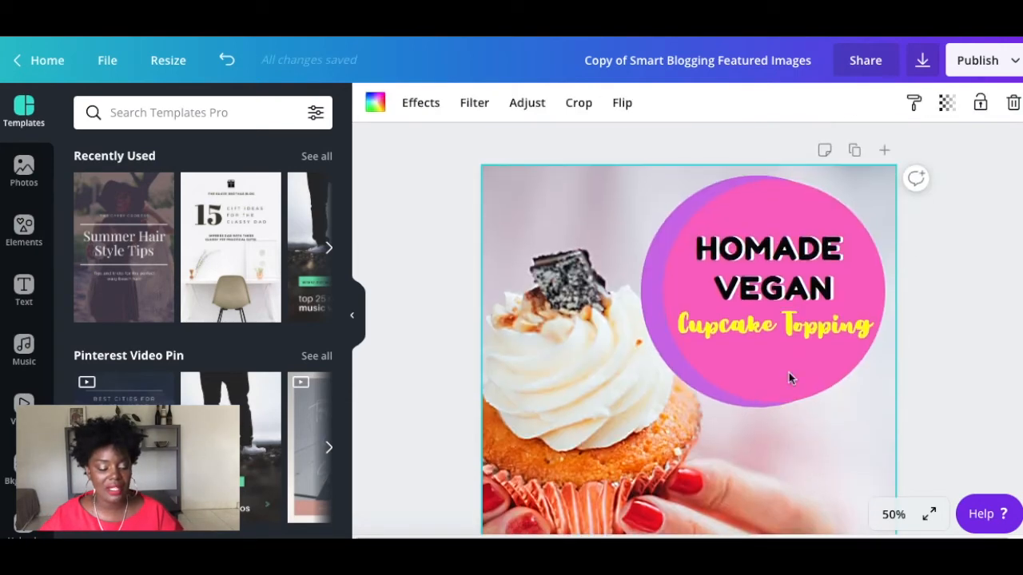
scroll(726, 358, "down", 1)
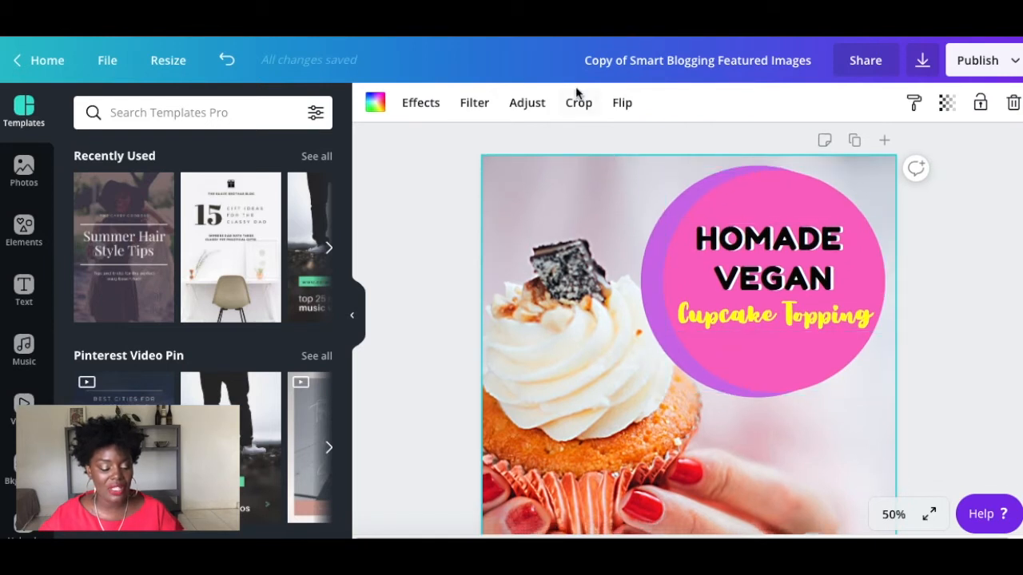
left_click(922, 59)
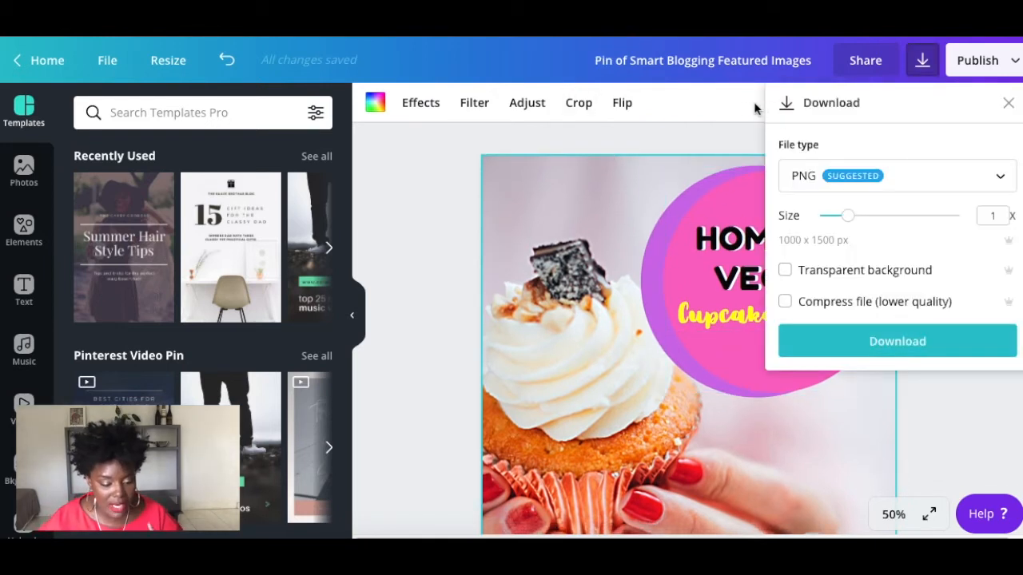
left_click(719, 114)
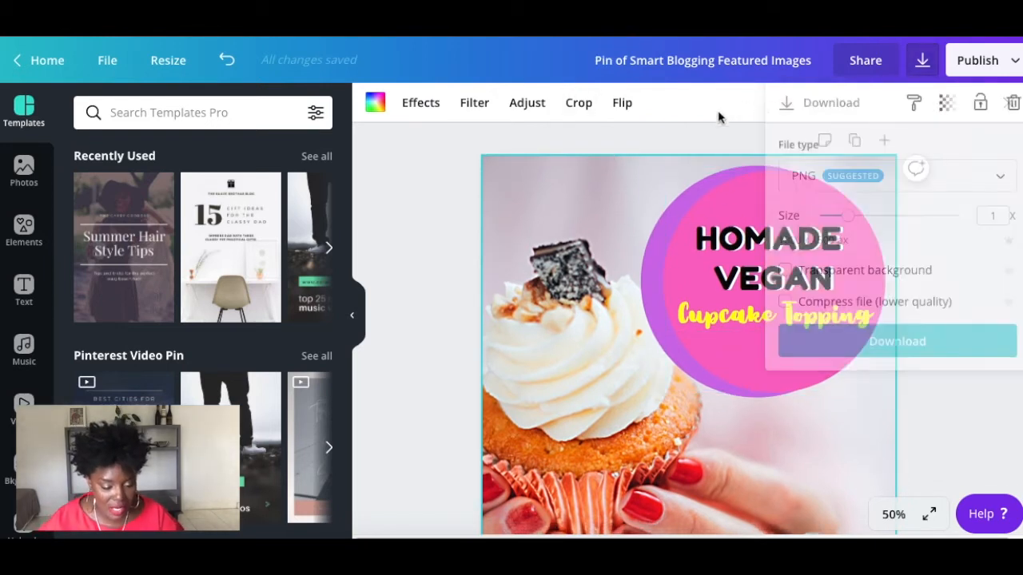
- Show the full list of publishing destinations and choose Pinterest for the pin
left_click(1013, 63)
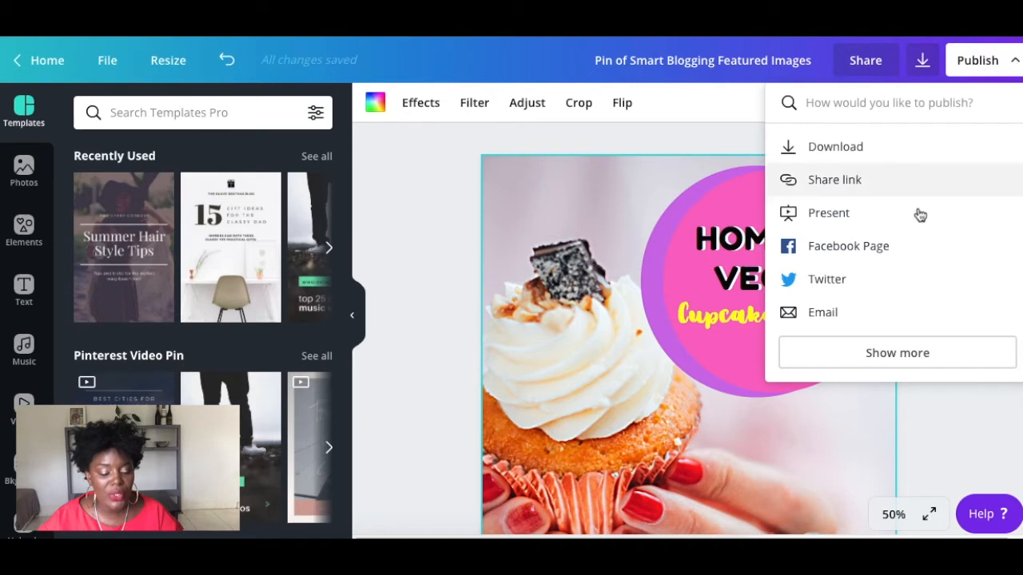
left_click(896, 352)
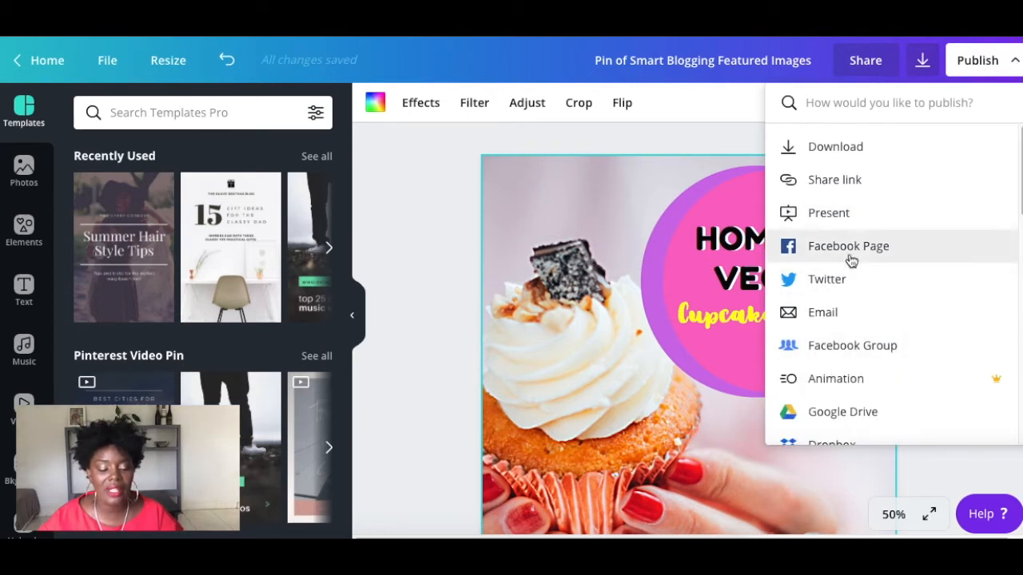
scroll(849, 263, "down", 5)
scroll(847, 240, "up", 2)
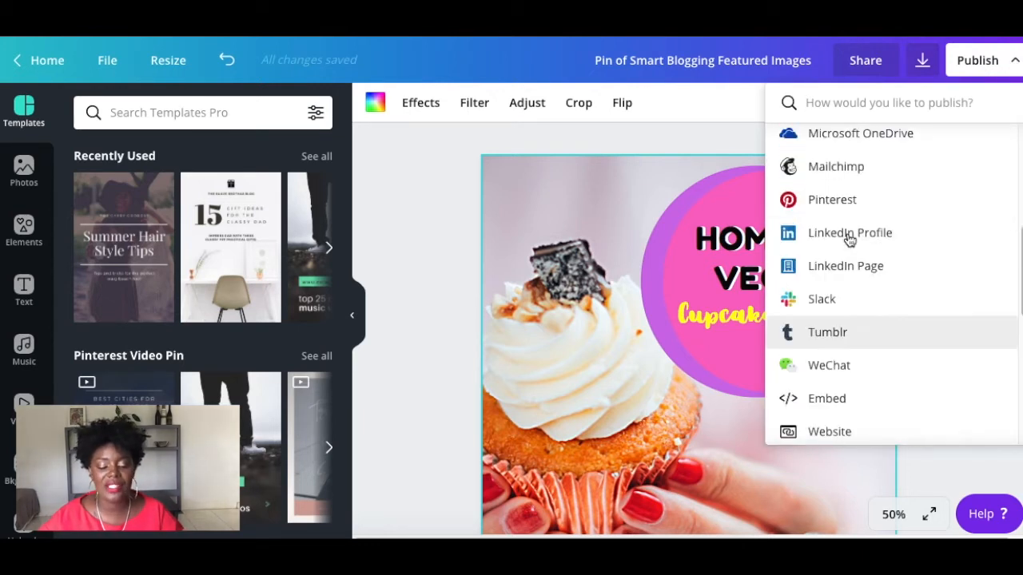
left_click(853, 209)
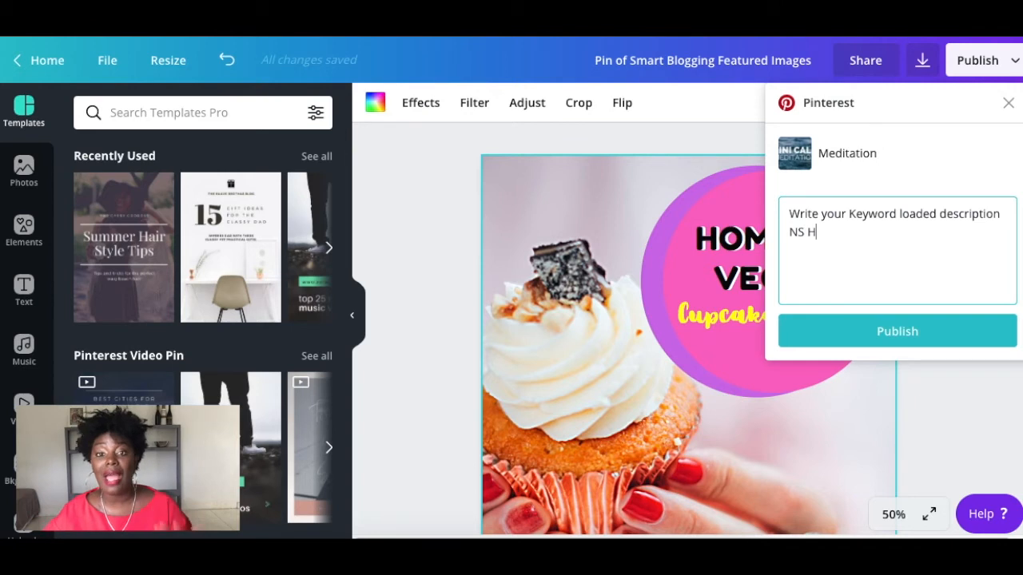
- Finish the Pinterest description as "Write your Keyword loaded description AND THEN PUBLISH" and close the publishing form
key("Return")
type("A")
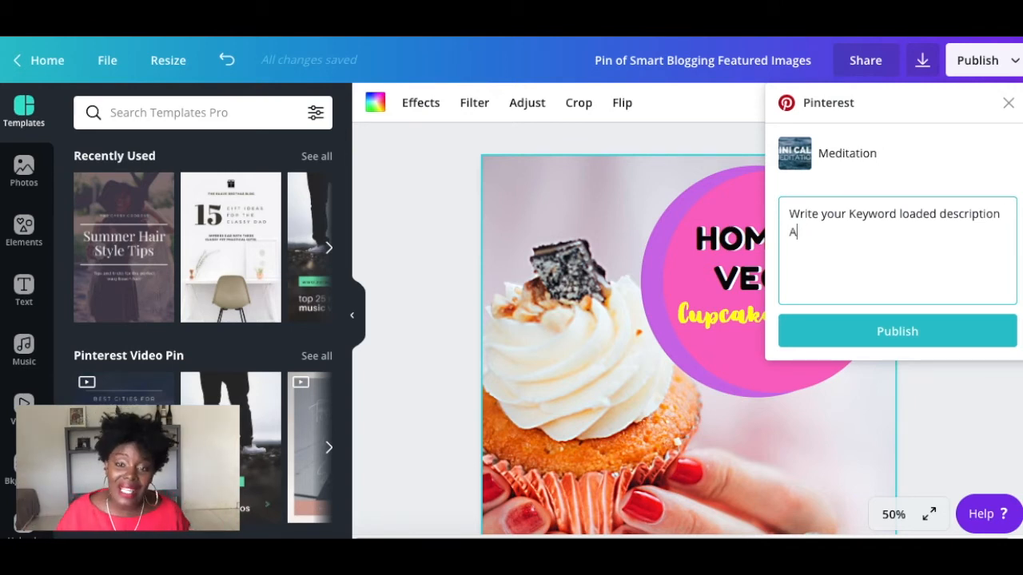
type("ND THN")
key("BackSpace")
type("EN PUBLISH")
left_click(1008, 102)
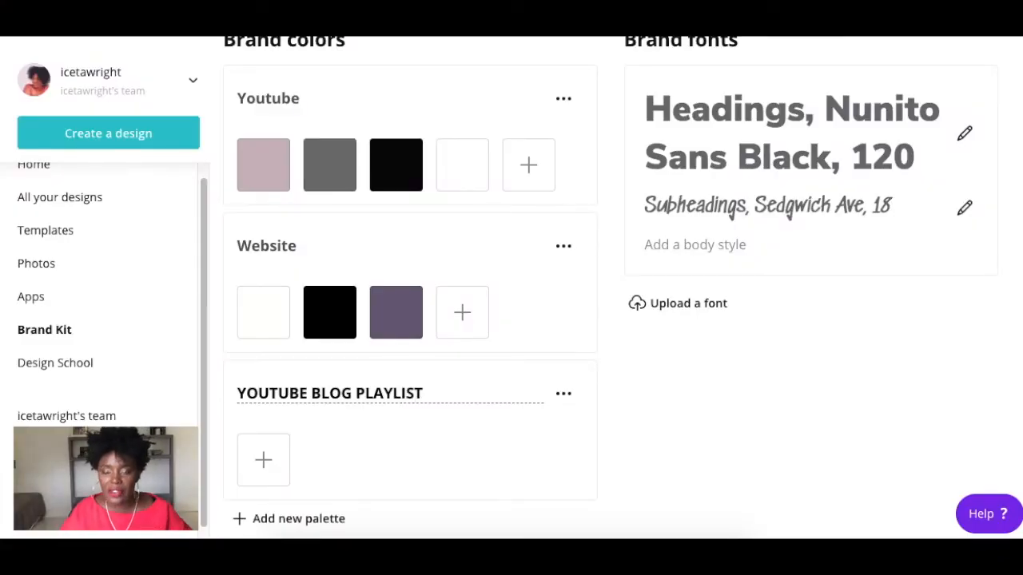
- Confirm the palette name YOUTUBE BLOG PLAYLIST in the Brand Kit and add the pink #ef037b to it
key("Return")
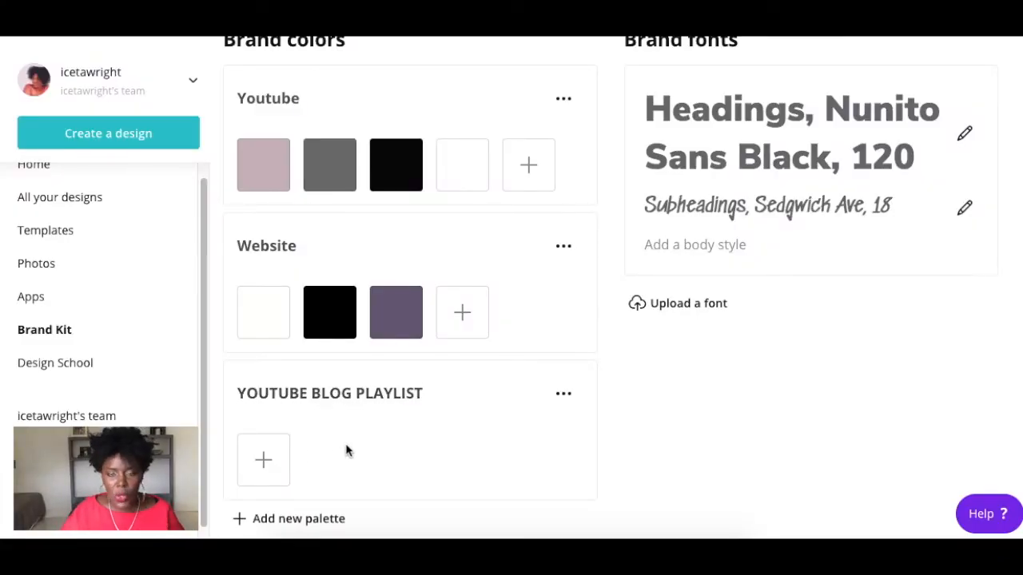
left_click(281, 462)
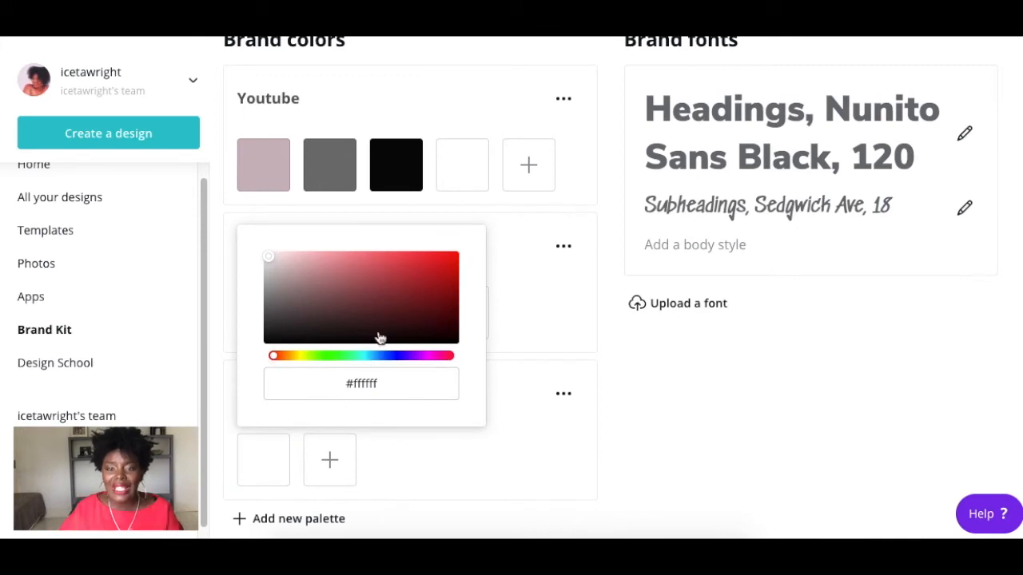
left_click(430, 357)
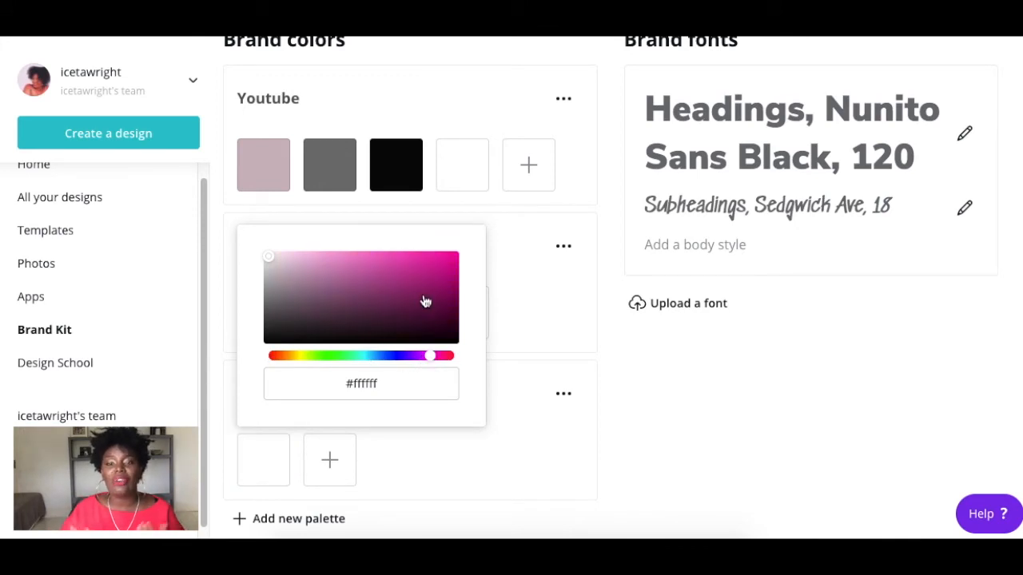
left_click(451, 258)
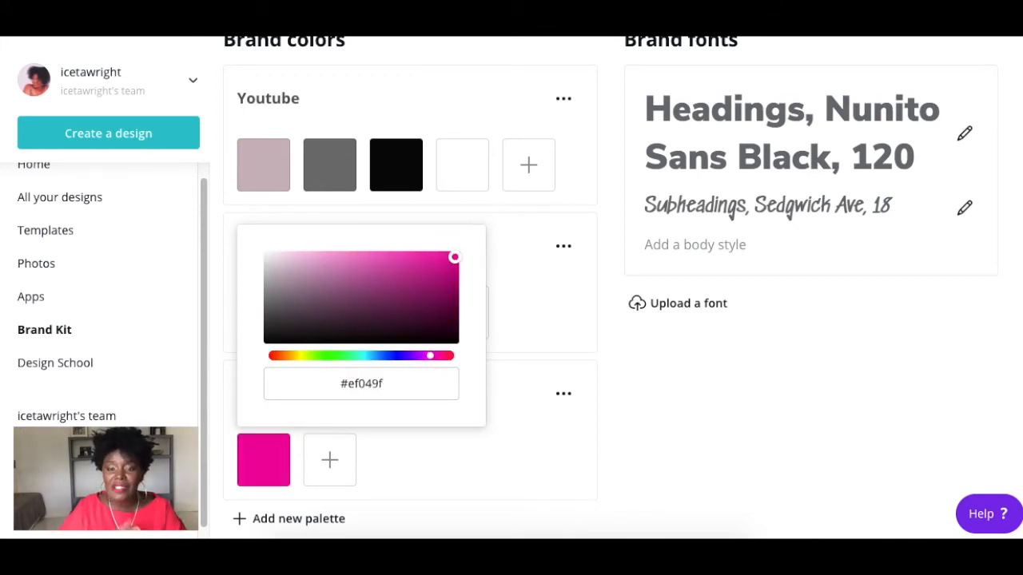
left_click_drag(433, 352, 432, 361)
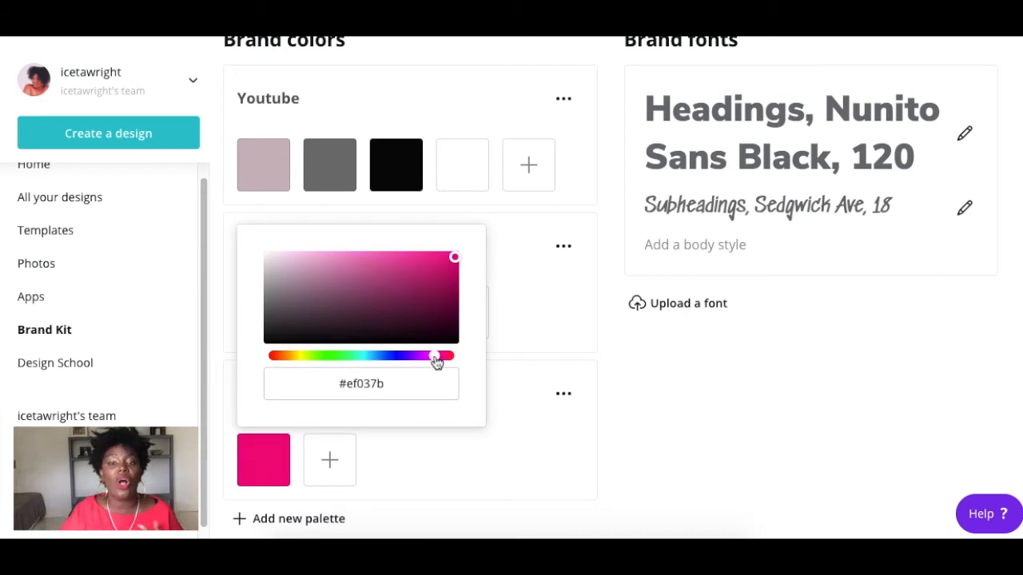
- Add the bright blue #00bdf8 as the second colour of the YOUTUBE BLOG PLAYLIST palette
left_click(331, 459)
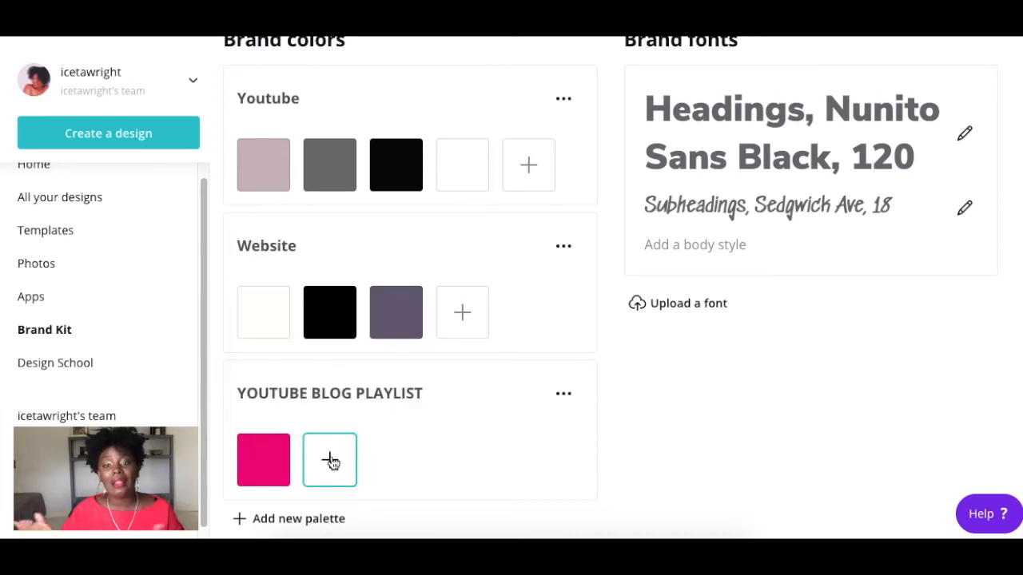
left_click(330, 459)
left_click(432, 357)
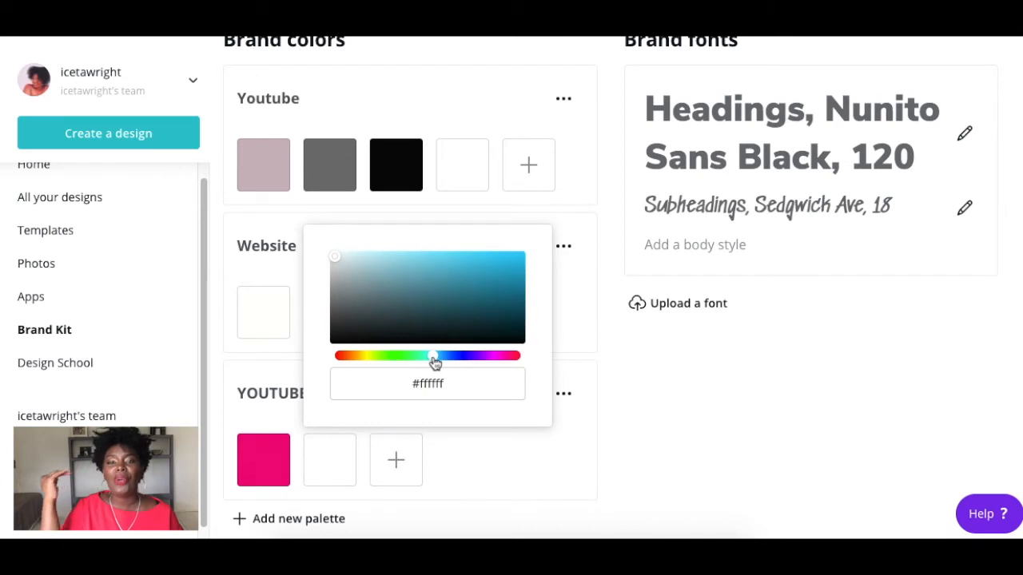
left_click(520, 259)
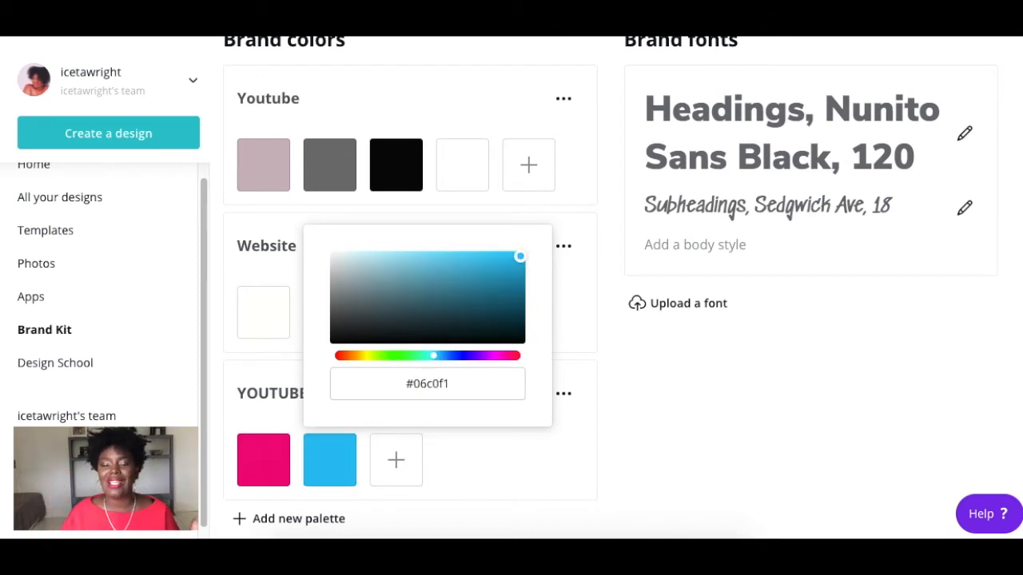
left_click_drag(436, 364, 437, 361)
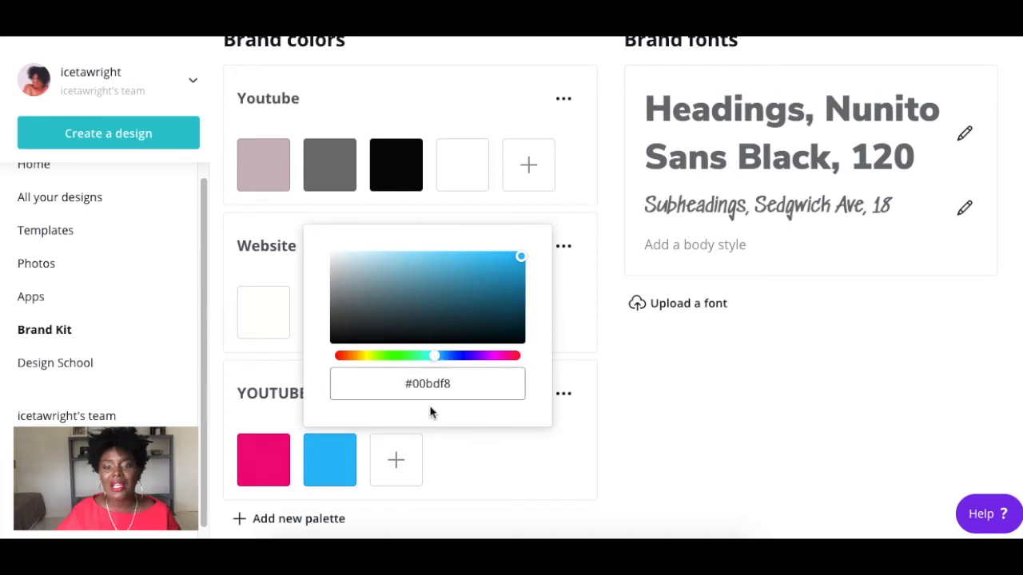
- Add a vivid purple as the third colour of the YOUTUBE BLOG PLAYLIST palette
left_click(397, 459)
left_click(397, 459)
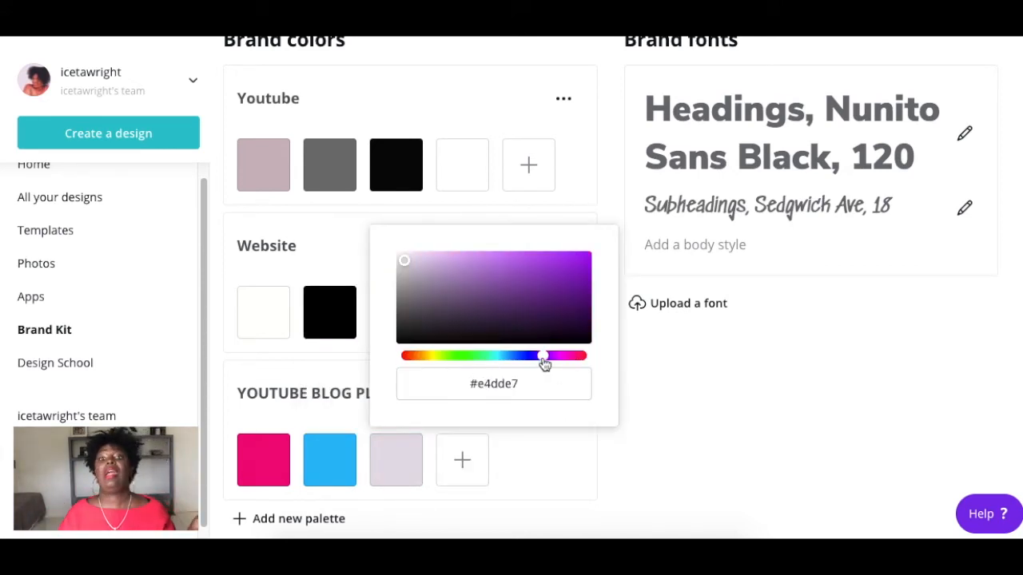
left_click(580, 259)
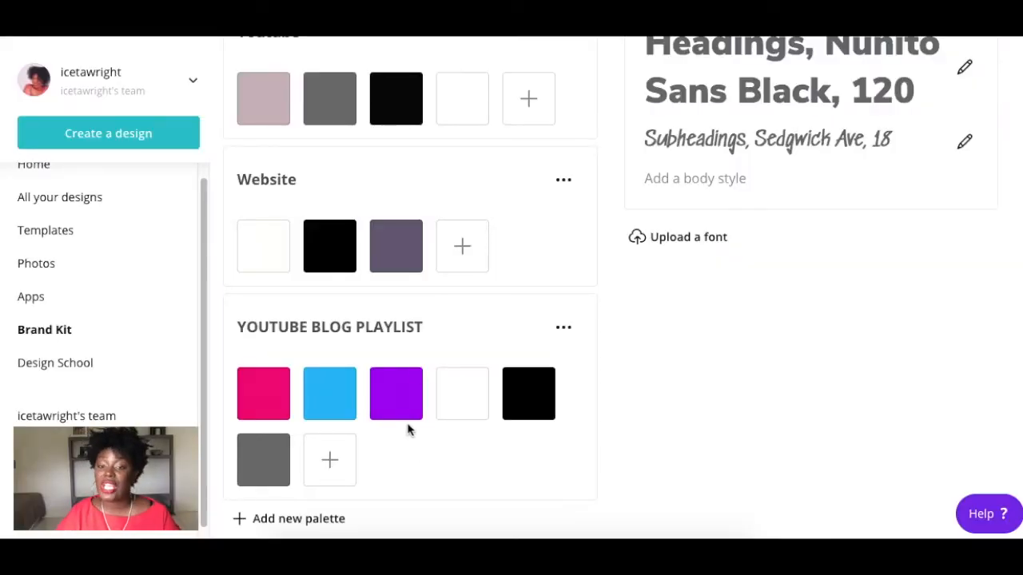
- Look over the Brand Kit's palettes and fonts and open the body style for adding
scroll(631, 412, "up", 5)
scroll(623, 411, "down", 5)
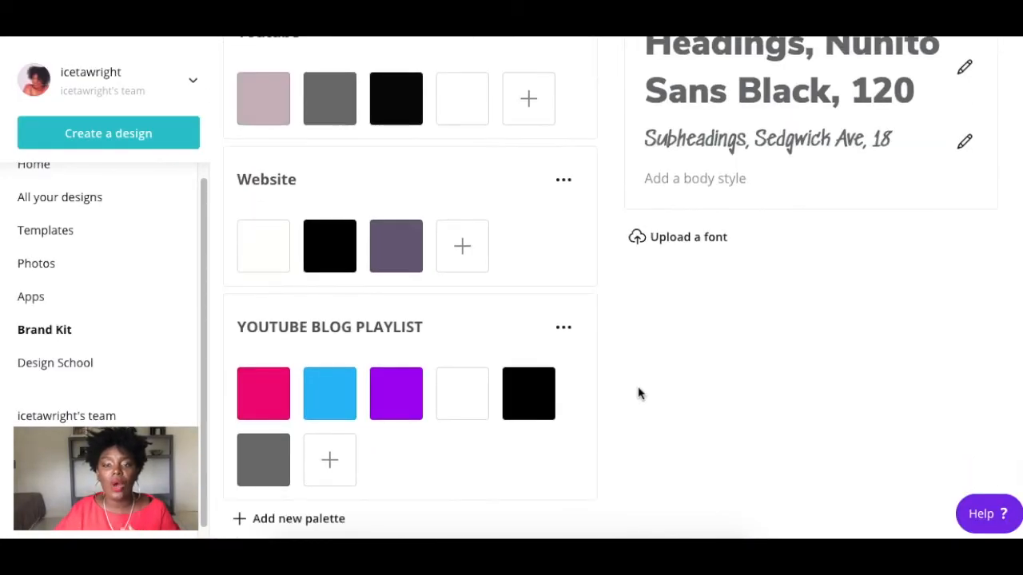
left_click(726, 179)
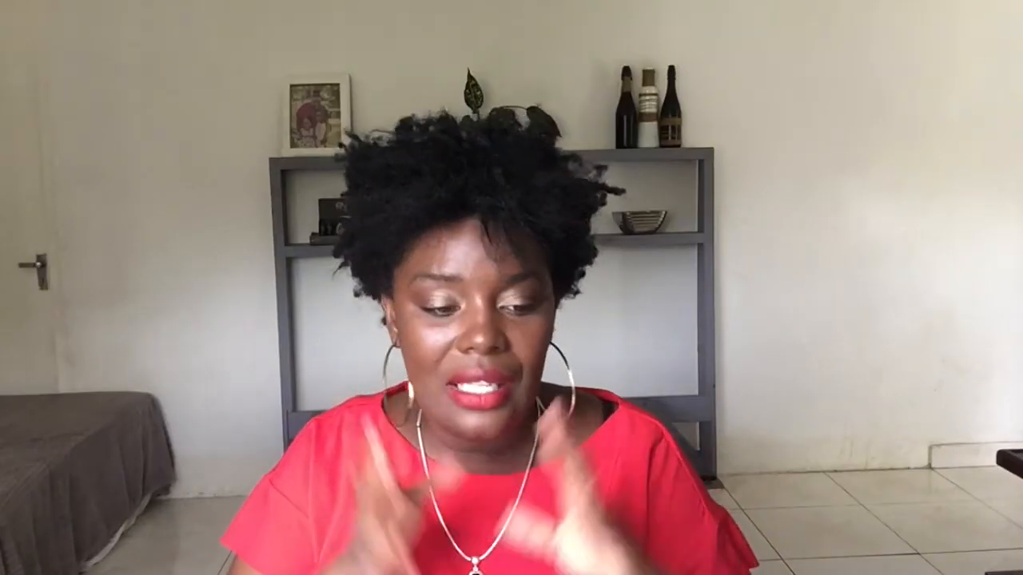